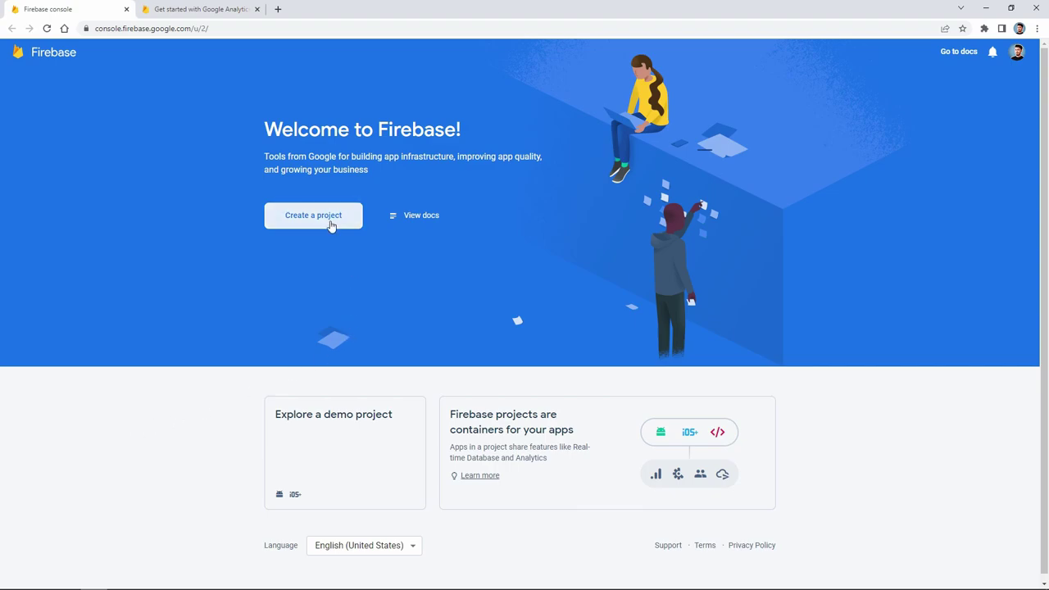
# Step: Start a new project named 'Firebase Analytics', confirming business use of Firebase
pyautogui.click(331, 226)
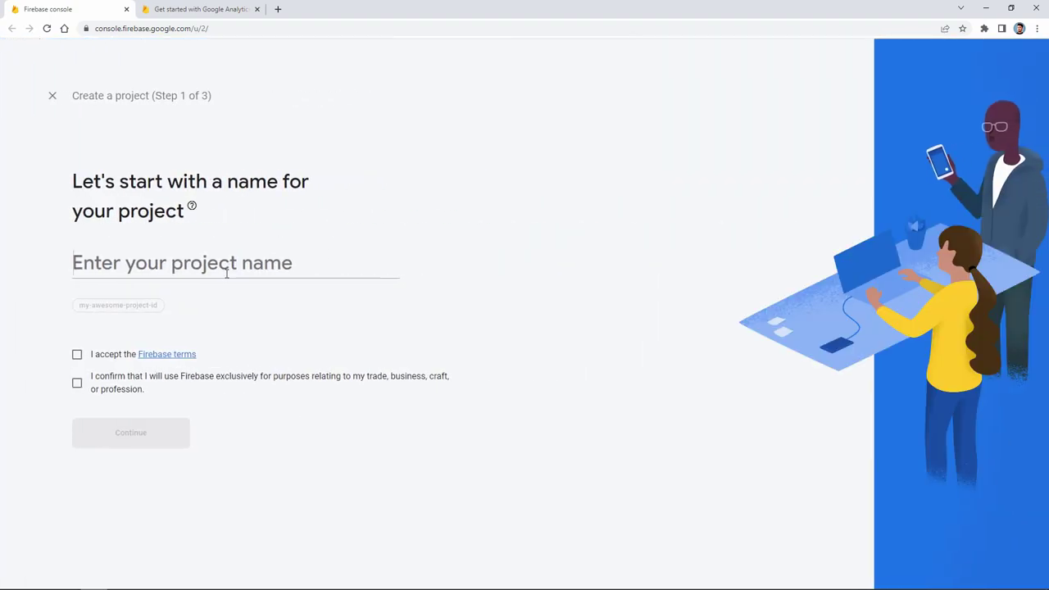
pyautogui.write('Firebase Ana')
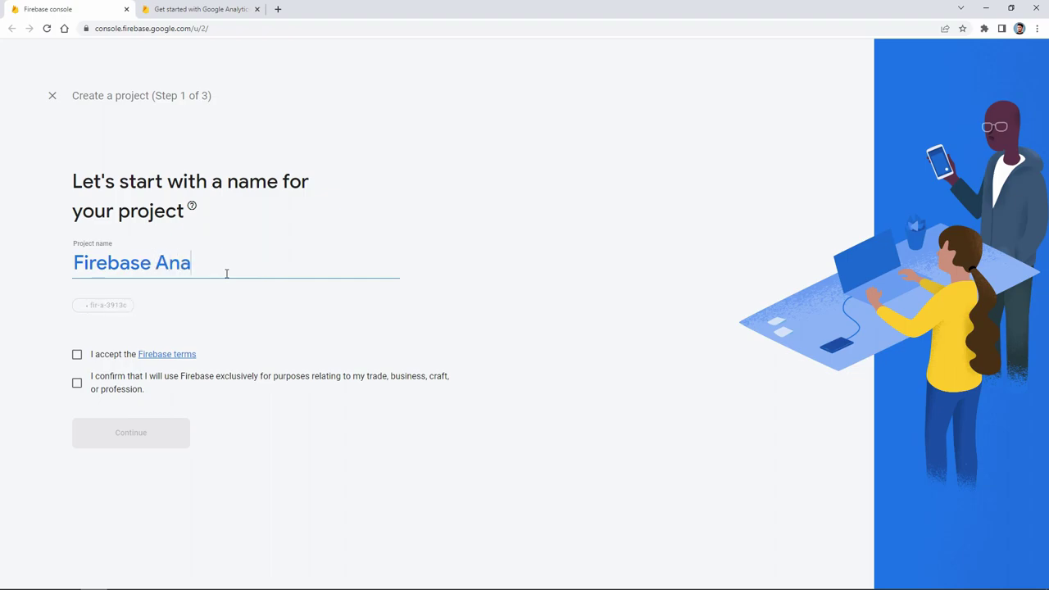
pyautogui.write('lytics')
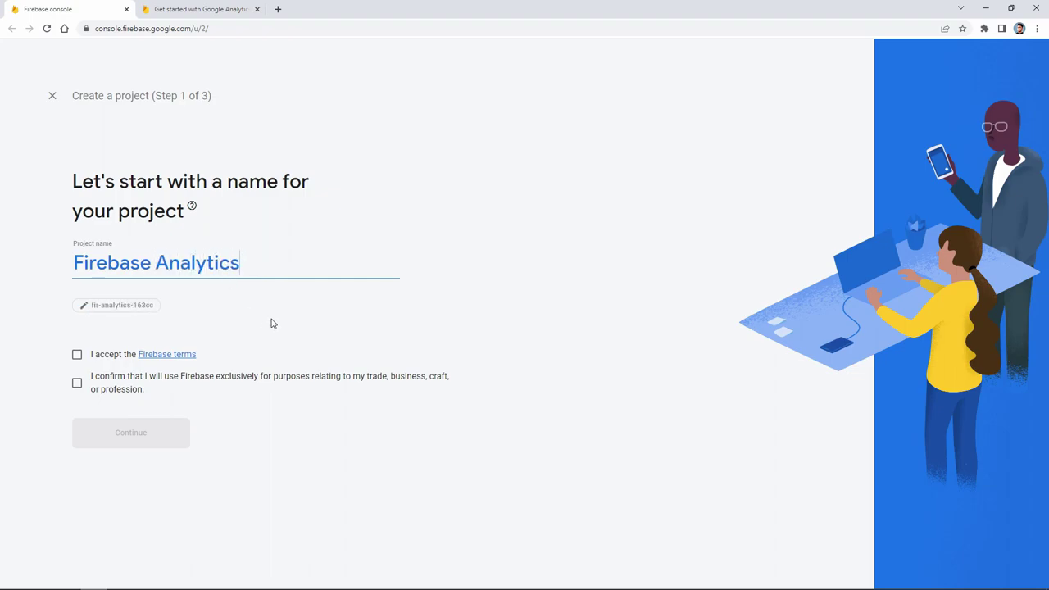
pyautogui.click(77, 383)
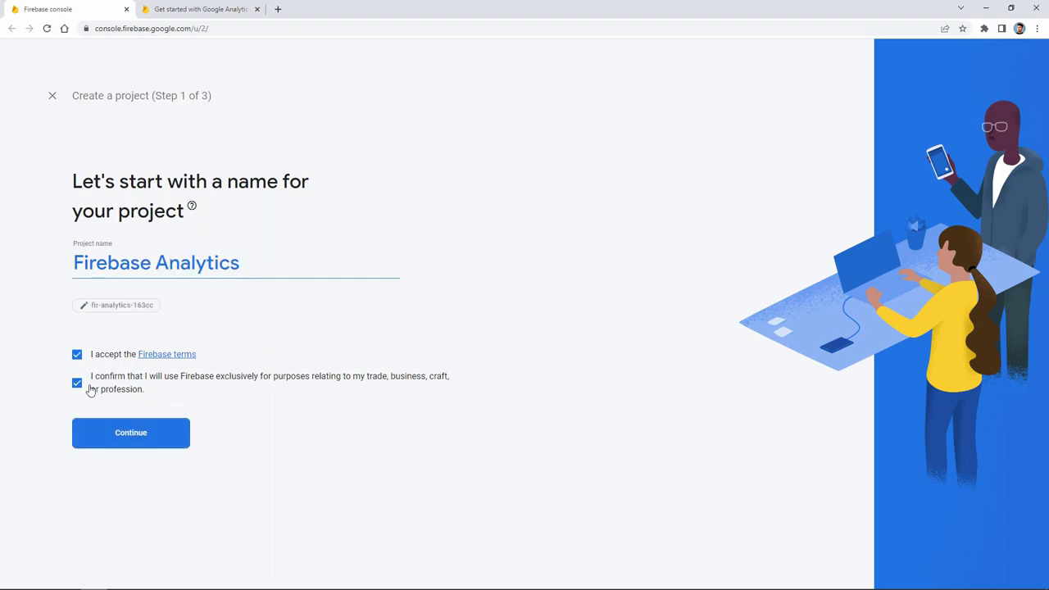
pyautogui.click(129, 433)
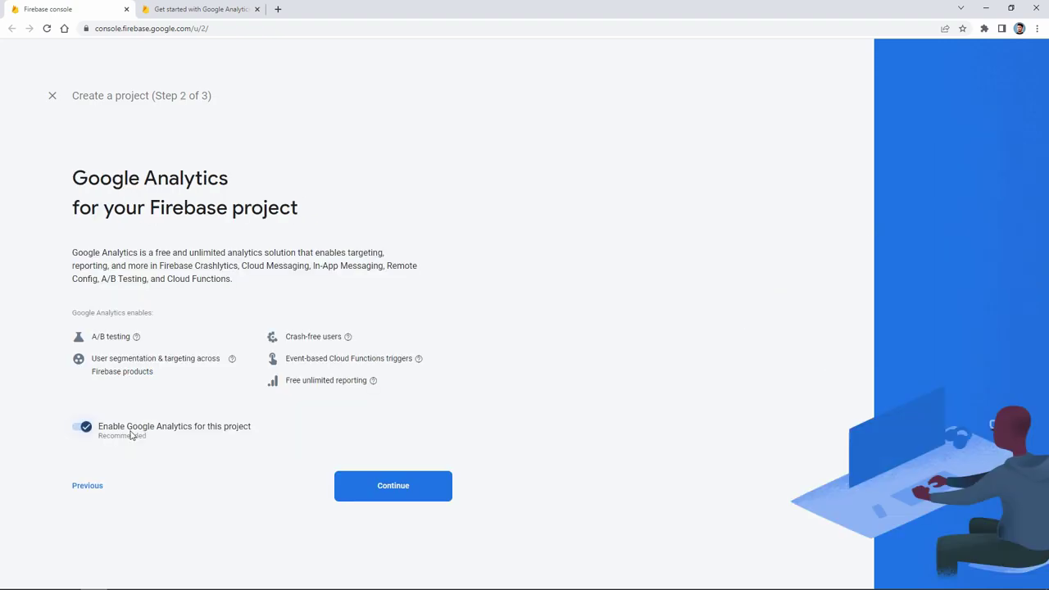
# Step: Keep Google Analytics enabled, accept its terms, keep United States as location, and create the project
pyautogui.click(390, 492)
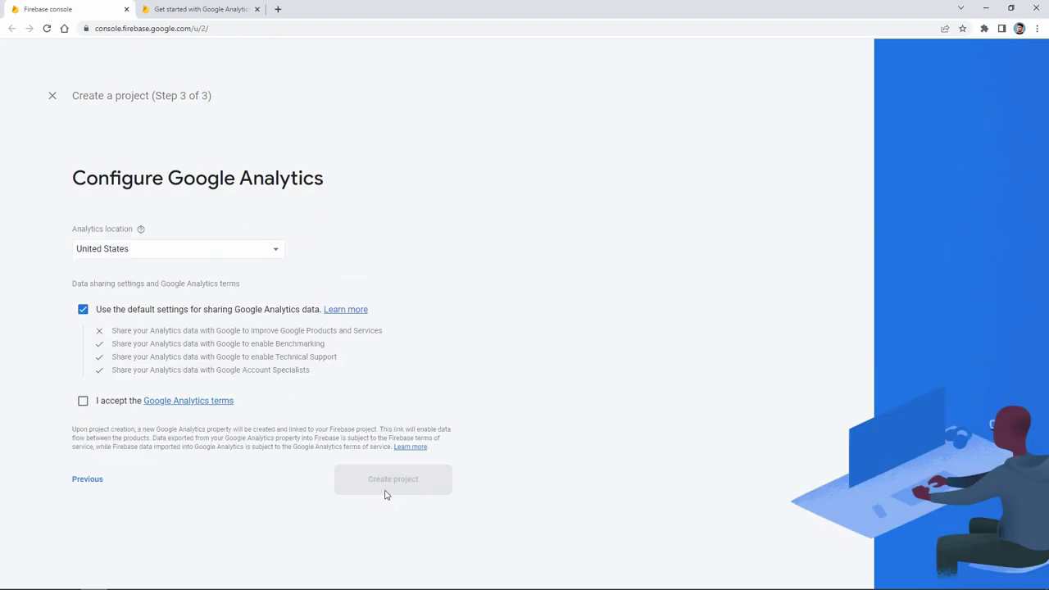
pyautogui.click(82, 400)
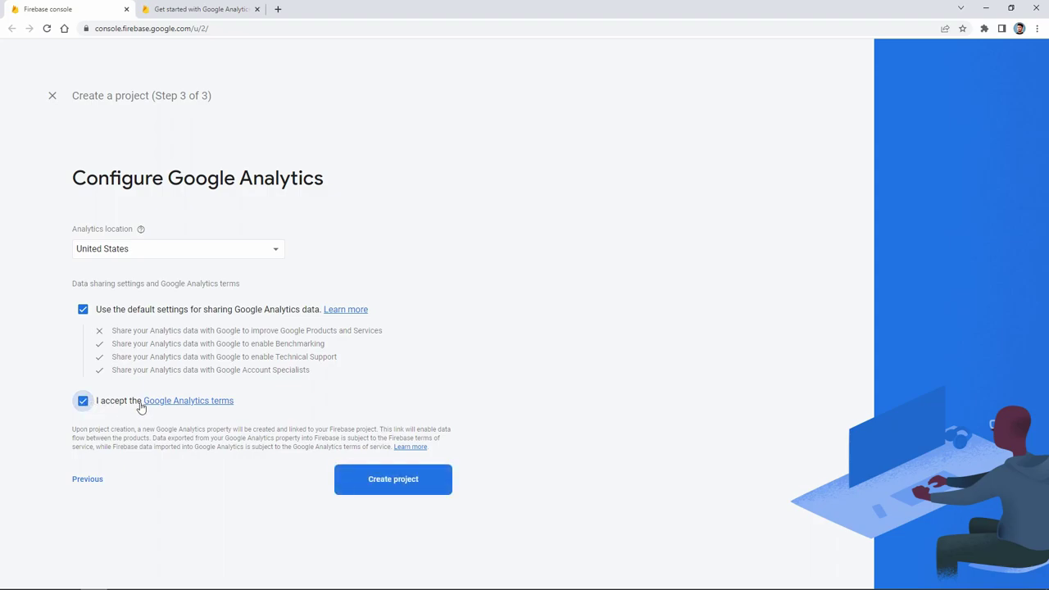
pyautogui.click(242, 256)
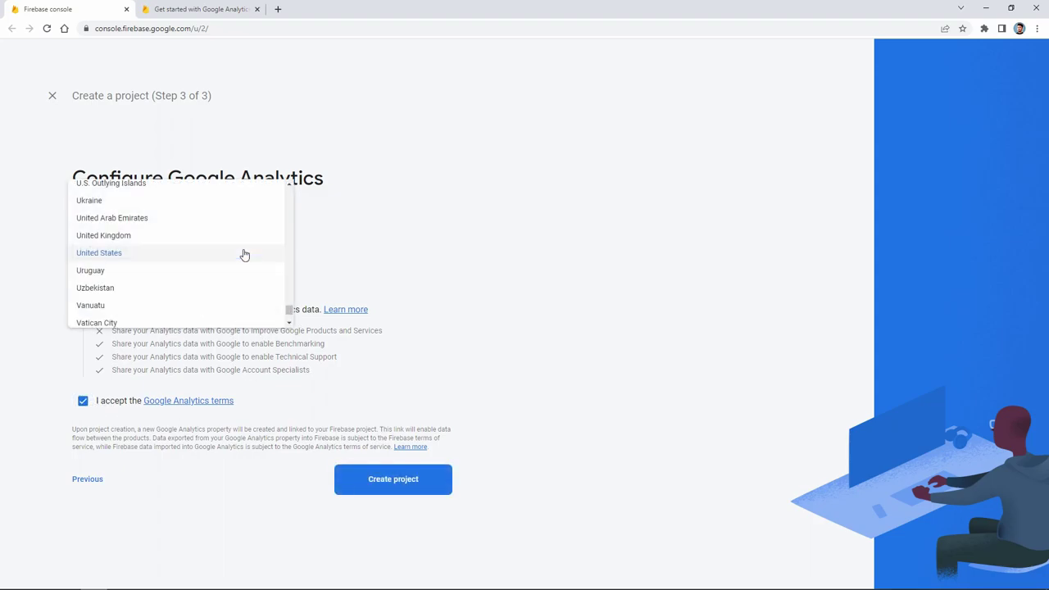
pyautogui.click(418, 242)
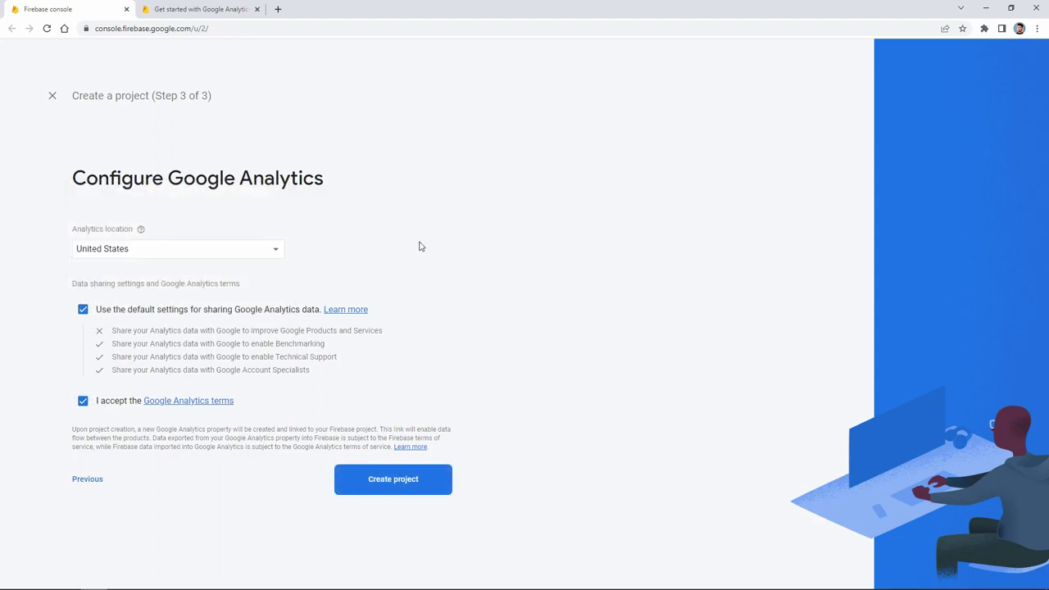
pyautogui.click(392, 495)
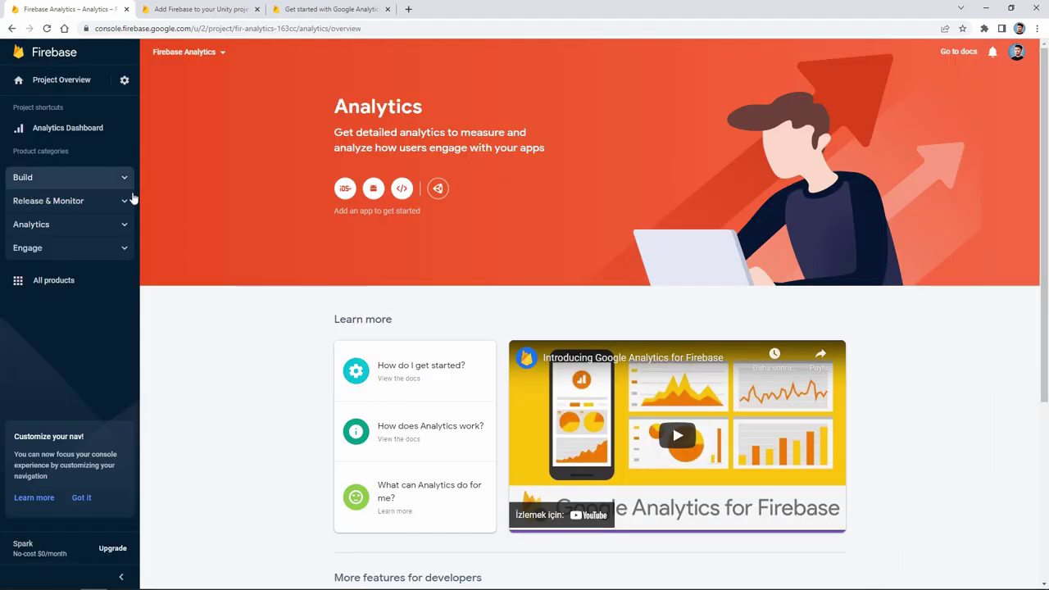
# Step: Open Project settings for Firebase Analytics and scroll to the empty Your apps section
pyautogui.click(124, 81)
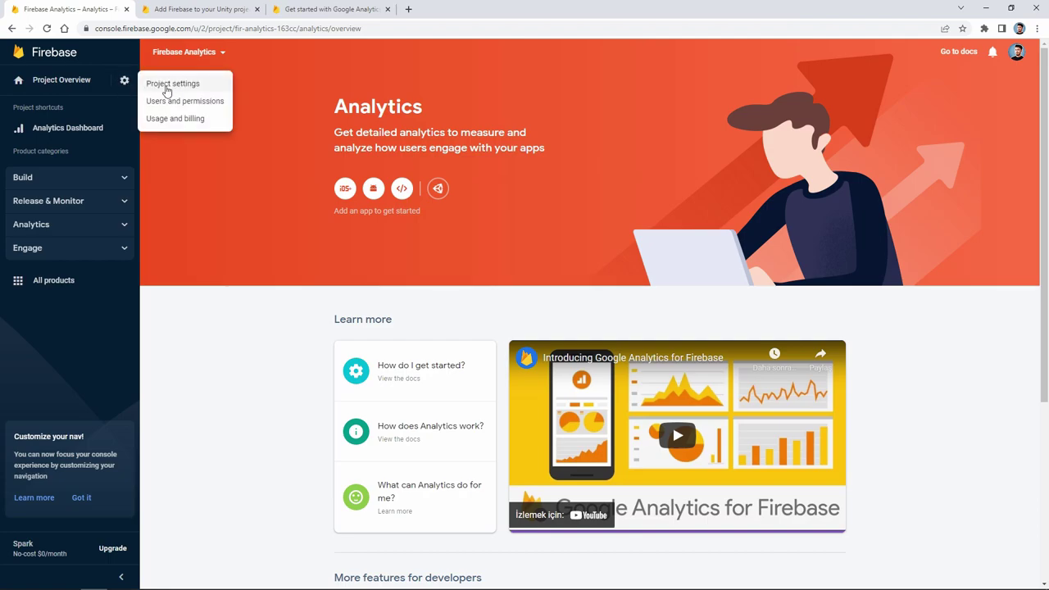
pyautogui.click(166, 84)
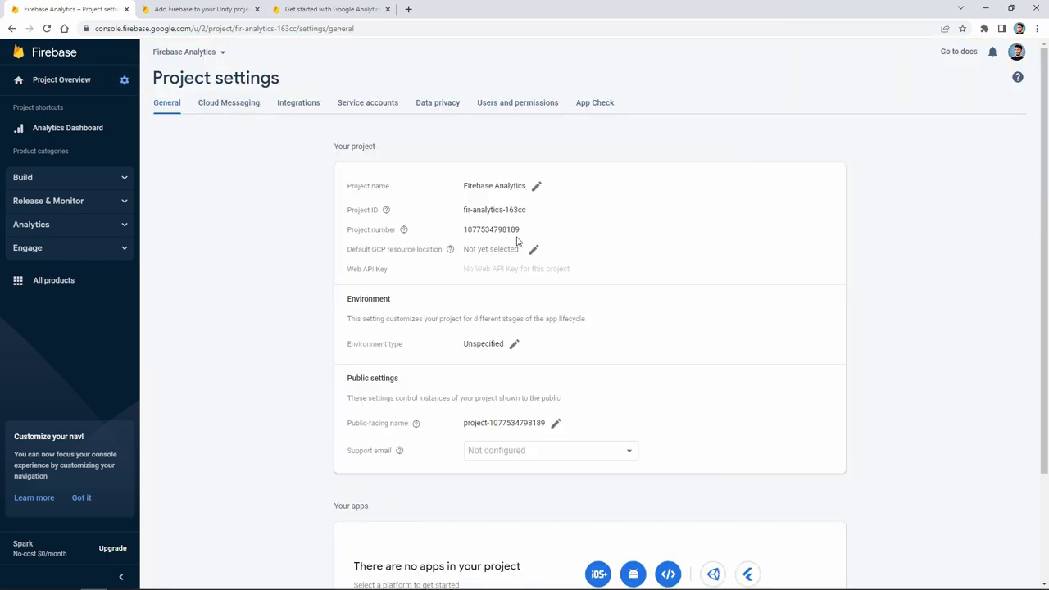
pyautogui.scroll(-2, 625, 230)
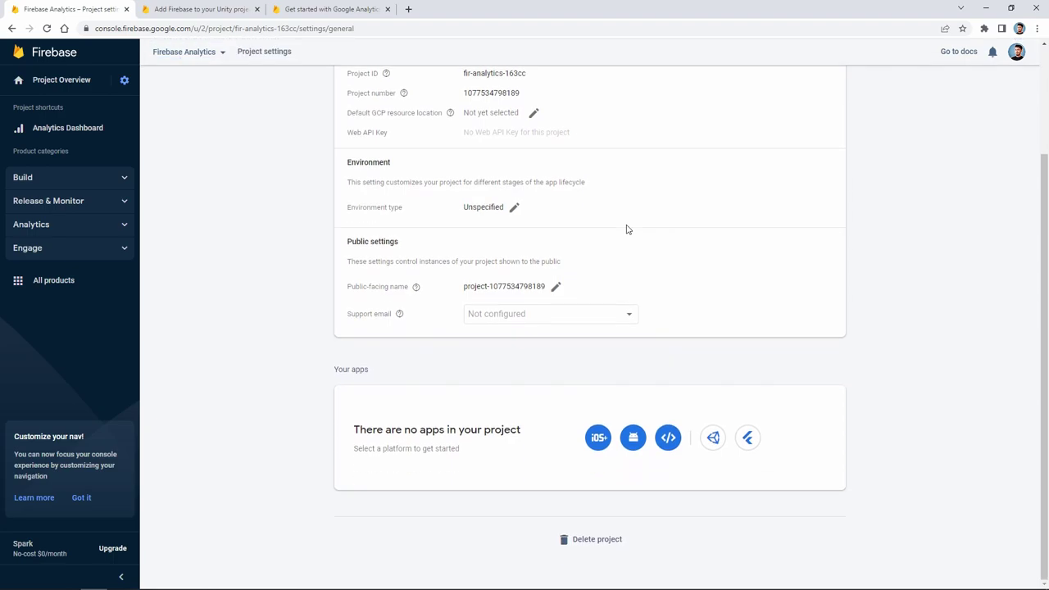
# Step: Register a Unity Android app with package com.Firebaseanalytisc and nickname 'Firebase Analytics'
pyautogui.click(713, 438)
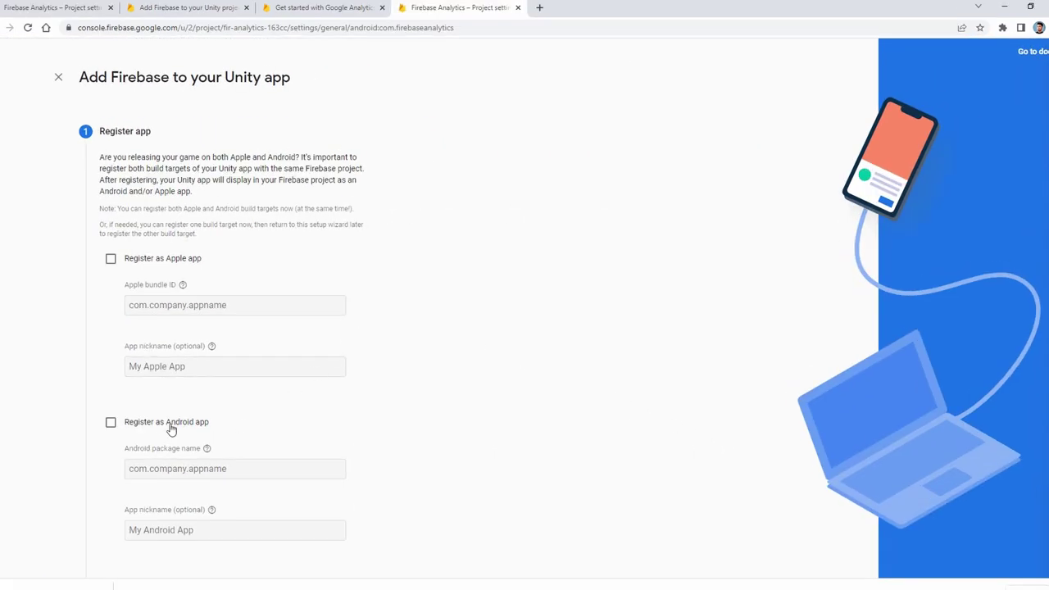
pyautogui.click(171, 426)
pyautogui.scroll(-2, 238, 421)
pyautogui.click(264, 354)
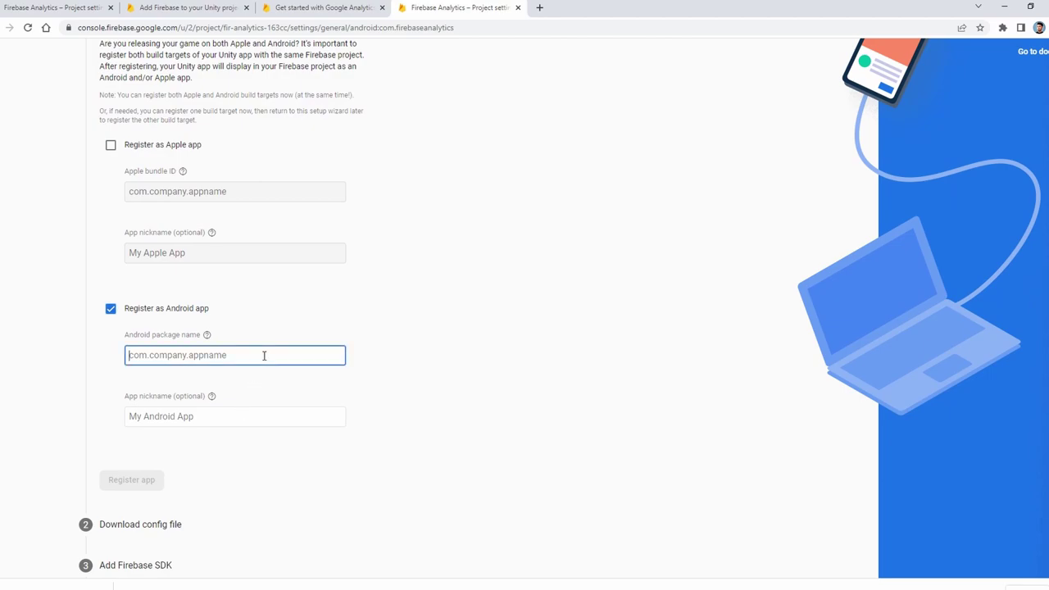
pyautogui.write('com.Fire')
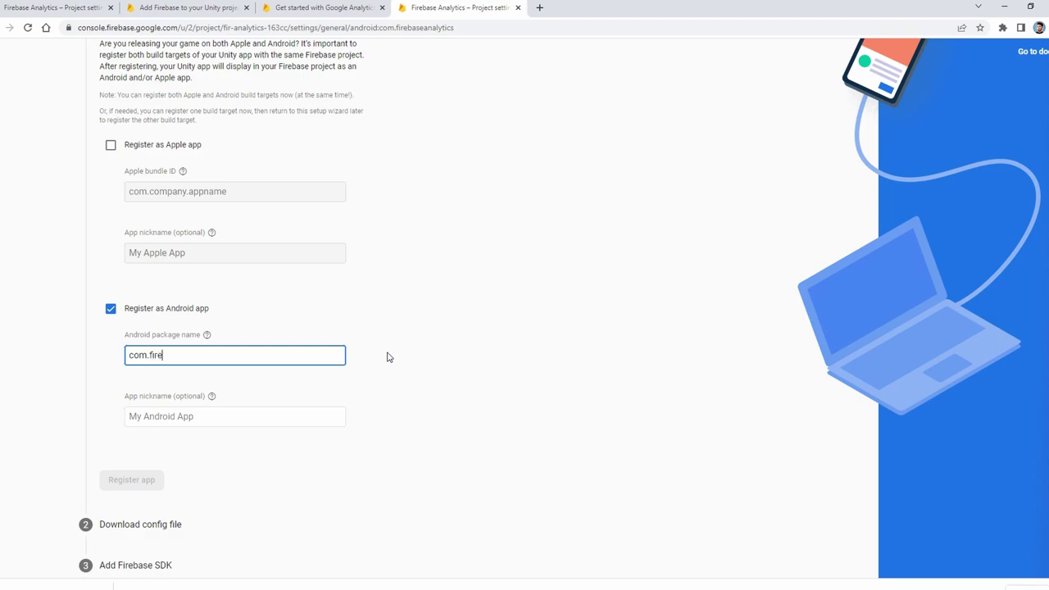
pyautogui.write('baseanalytisc')
pyautogui.click(238, 418)
pyautogui.scroll(-1, 434, 370)
pyautogui.write('Firebase Analytics')
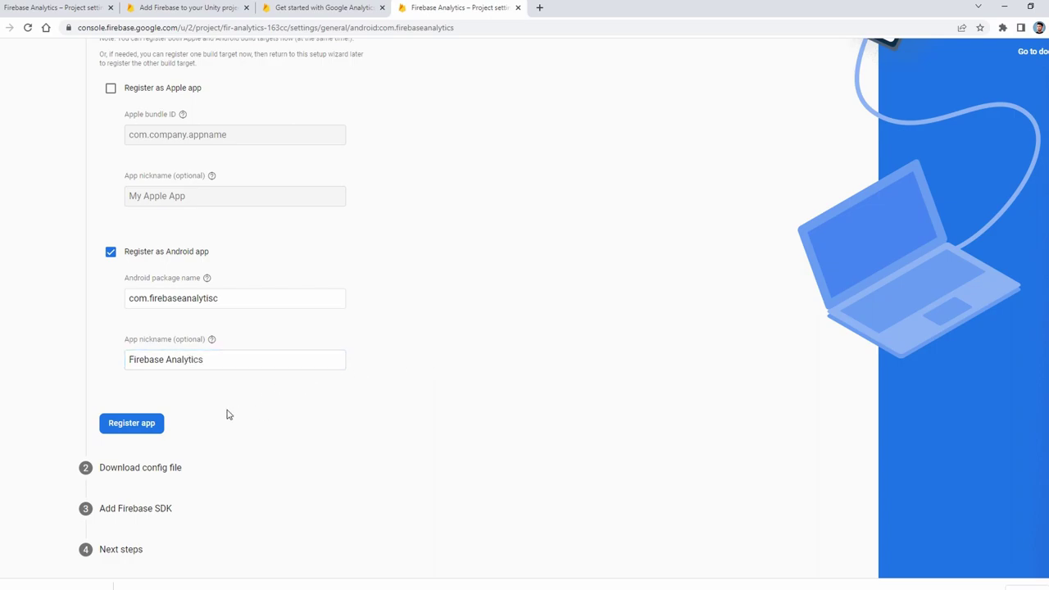
pyautogui.click(155, 423)
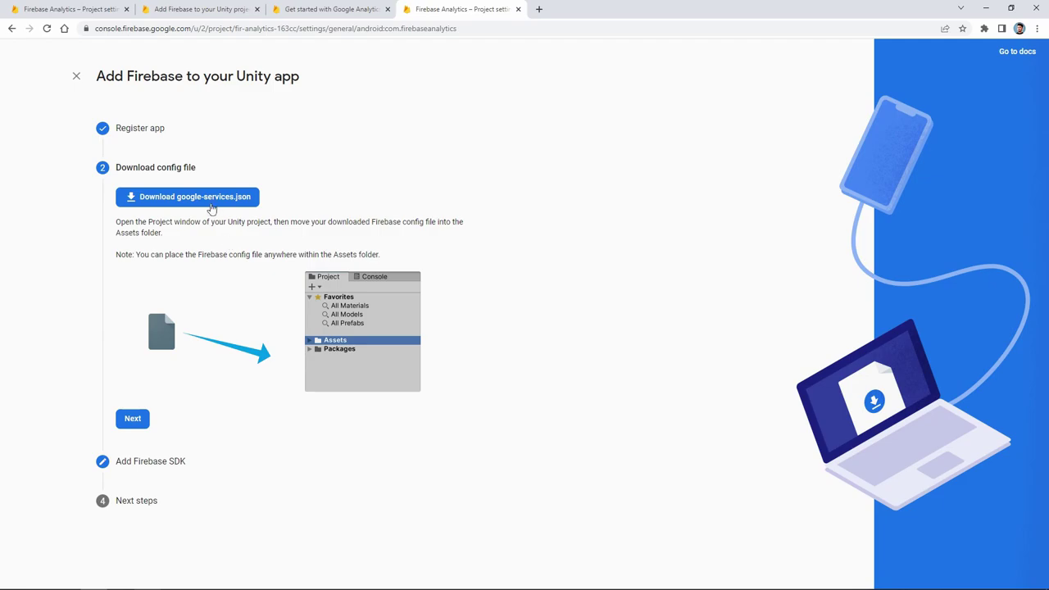
# Step: Download google-services.json and the Firebase Unity SDK zip
pyautogui.click(217, 201)
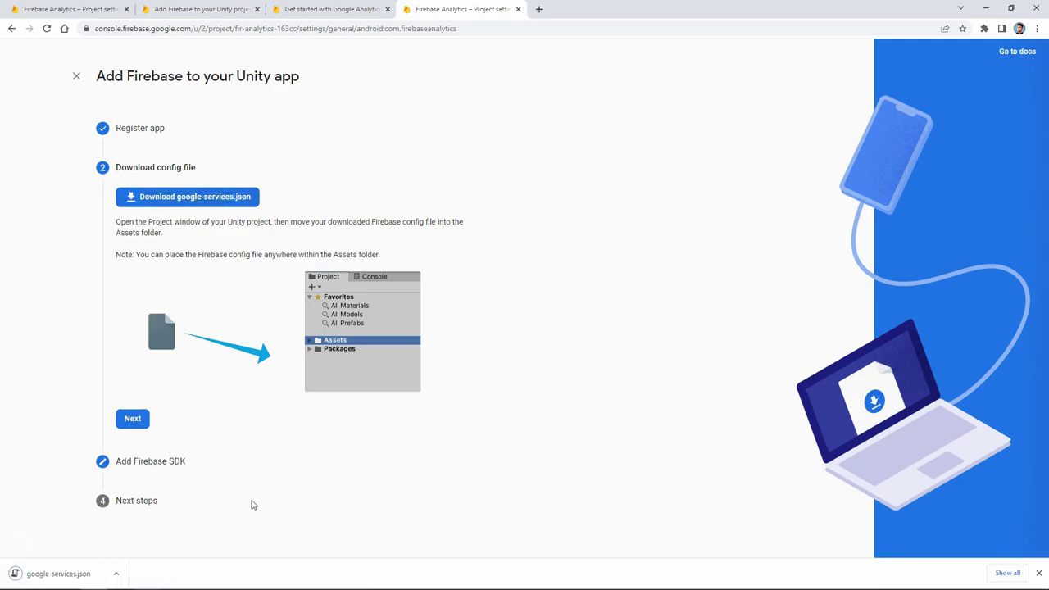
pyautogui.click(133, 420)
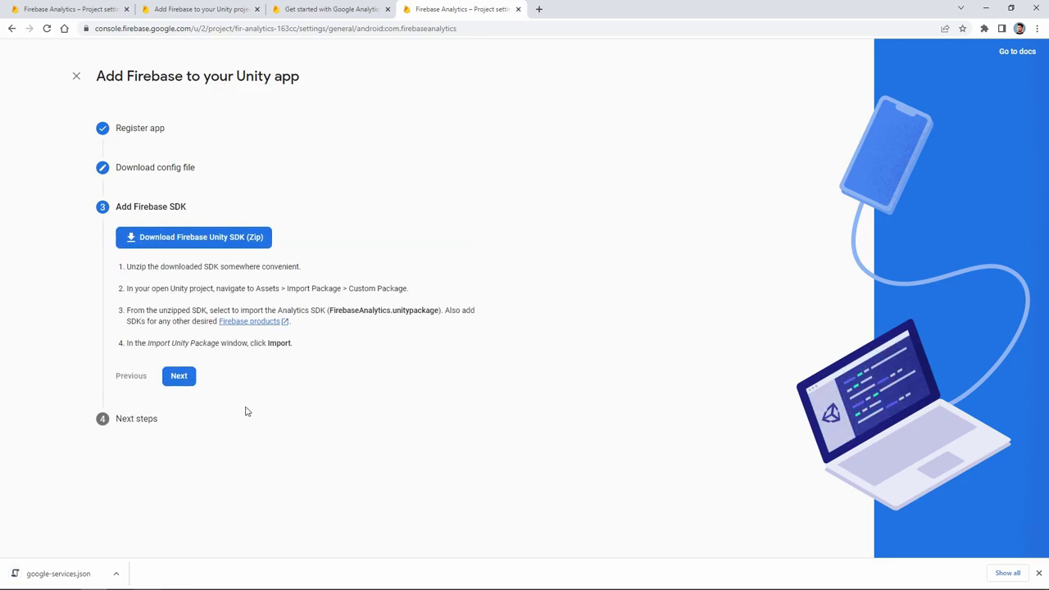
pyautogui.click(203, 246)
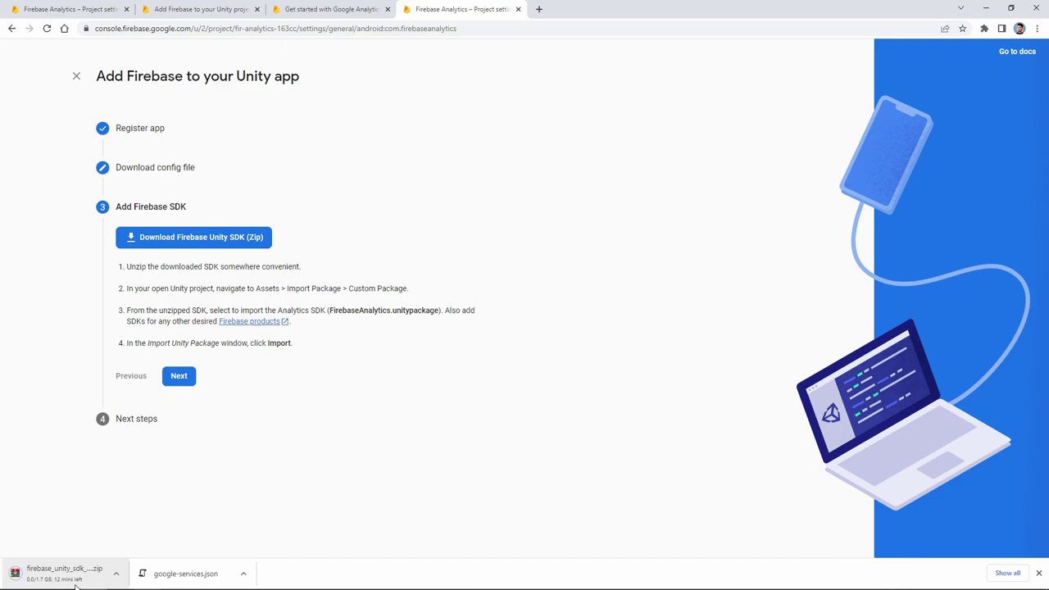
pyautogui.click(179, 377)
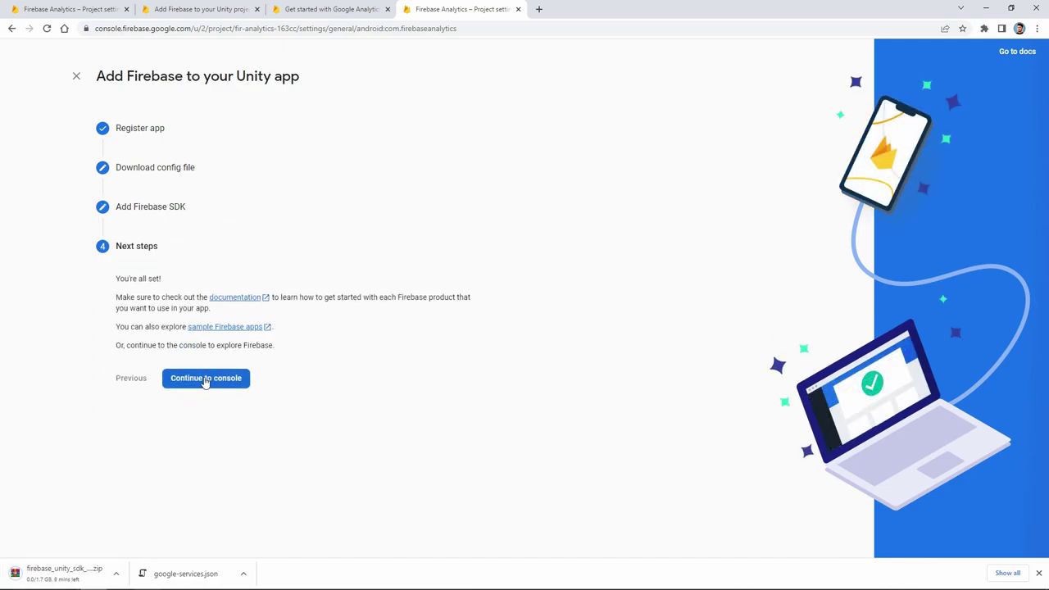
# Step: Finish the setup wizard and import the FirebaseAnalytics package into Unity
pyautogui.click(206, 380)
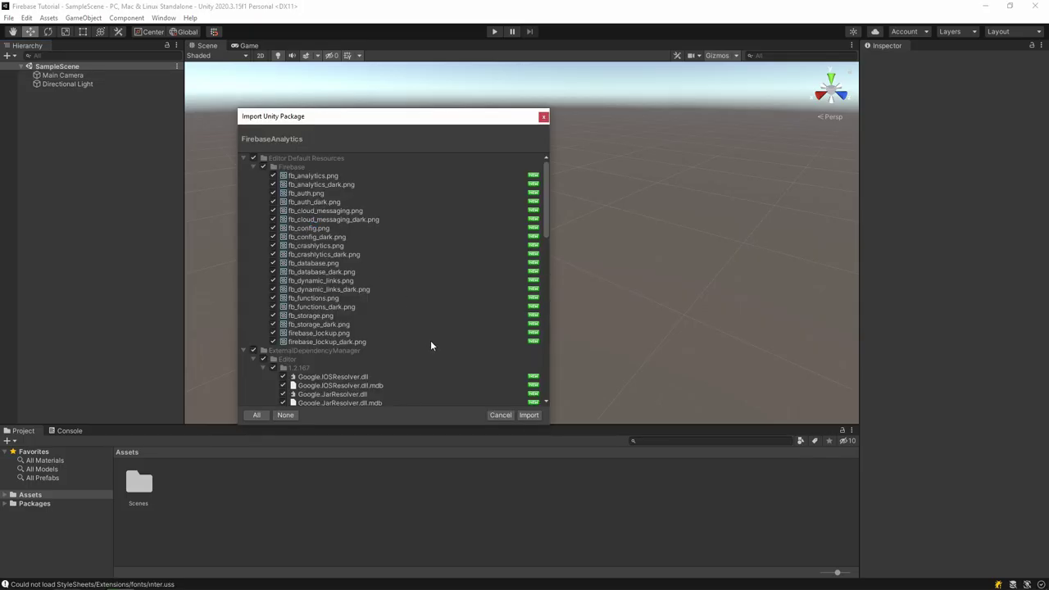
pyautogui.scroll(-10, 432, 345)
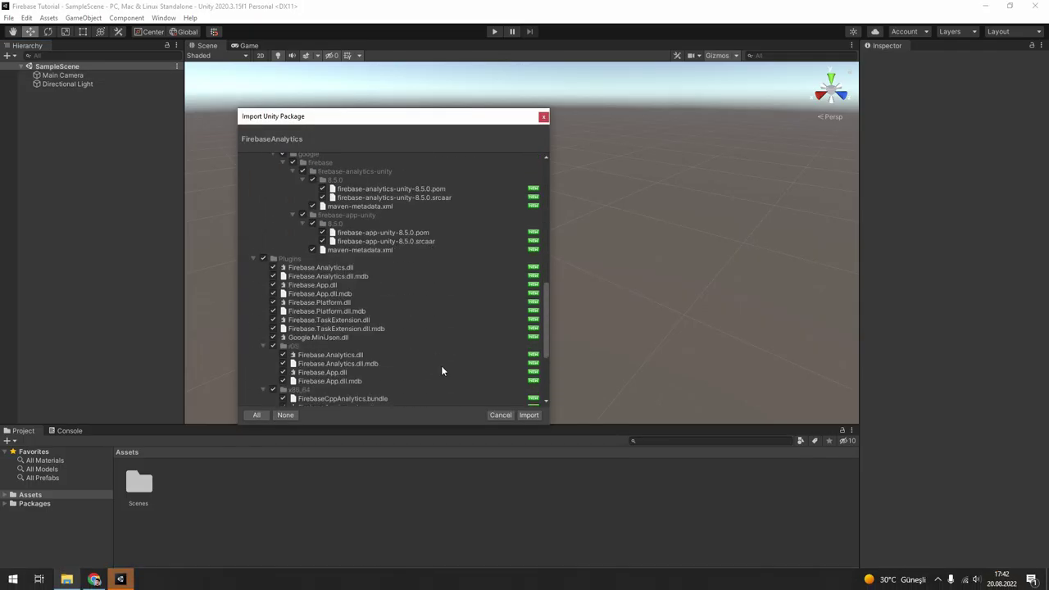
pyautogui.click(527, 416)
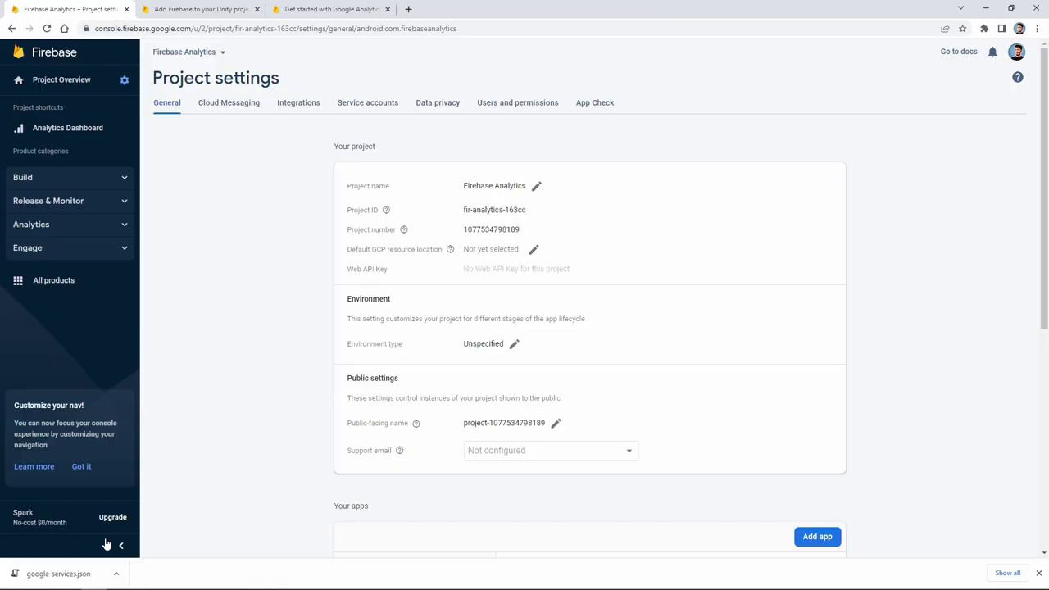
# Step: Drag google-services.json into Unity's Assets folder and create an empty GameObject in the Hierarchy
pyautogui.moveTo(117, 551); pyautogui.dragTo(199, 513)
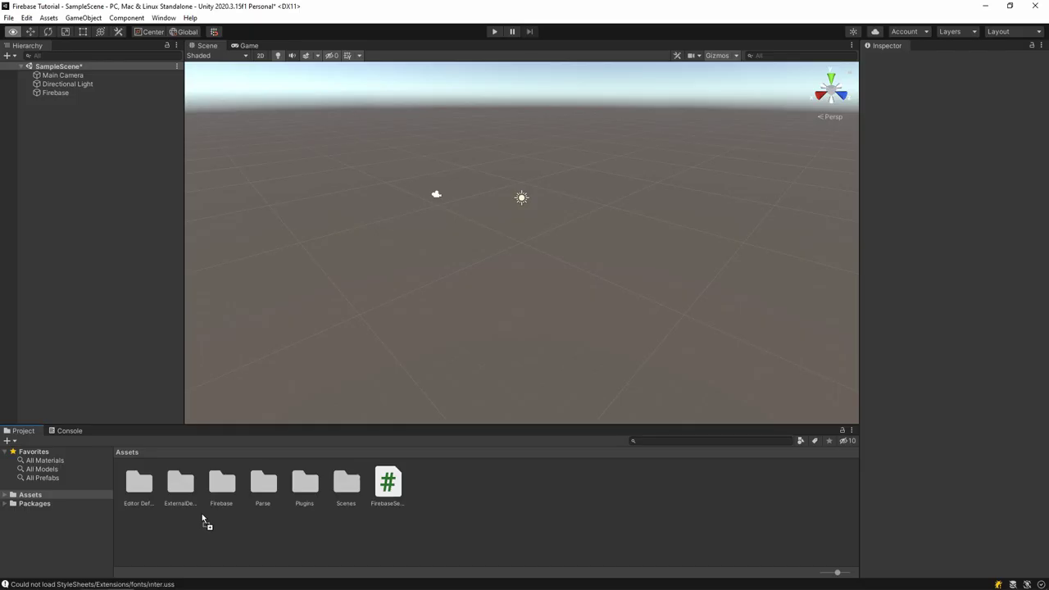
pyautogui.moveTo(205, 520); pyautogui.dragTo(45, 498)
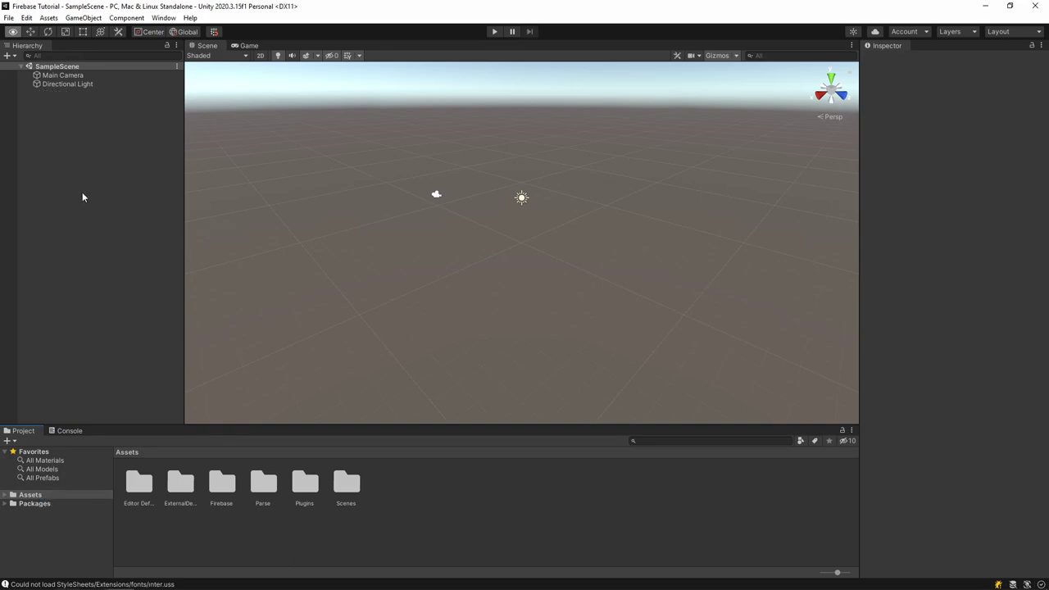
pyautogui.rightClick(75, 139)
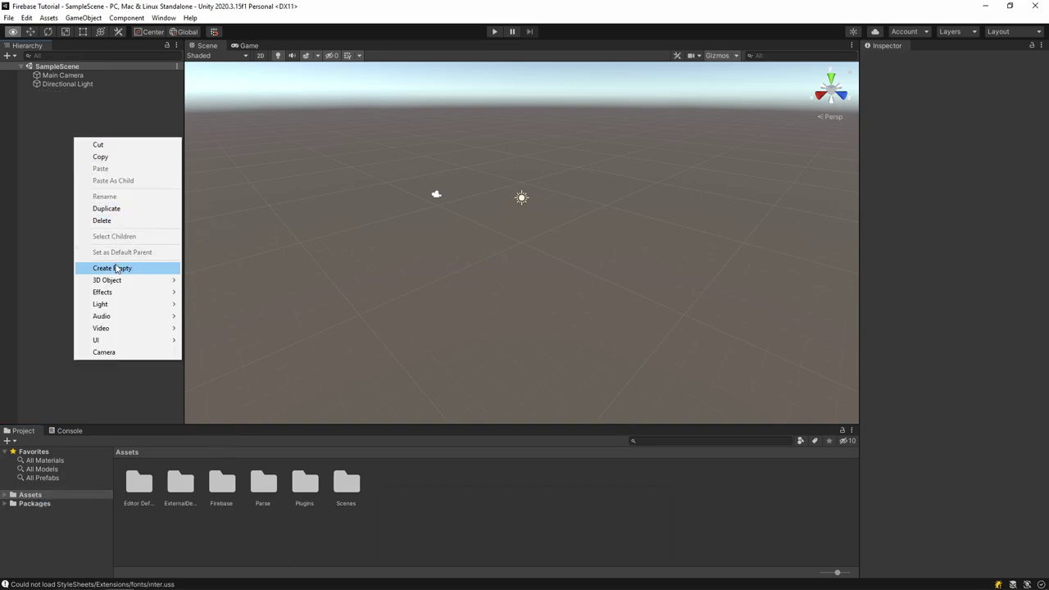
pyautogui.click(117, 269)
# Step: Name the new object Firebase and attach a newly created FirebaseSetup script to it
pyautogui.write('Fir')
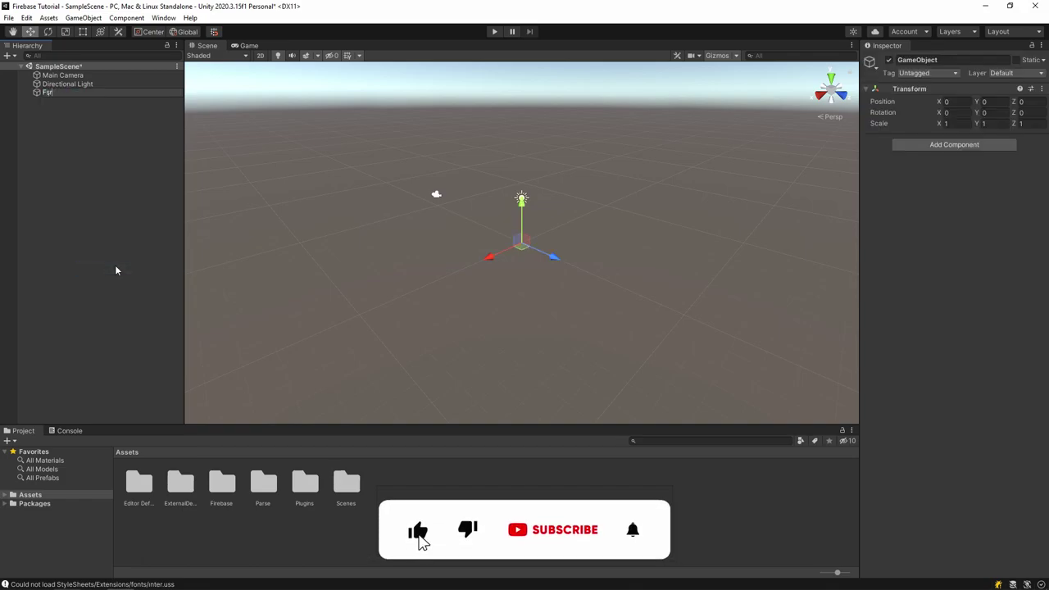
pyautogui.write('ebase')
pyautogui.press('Return')
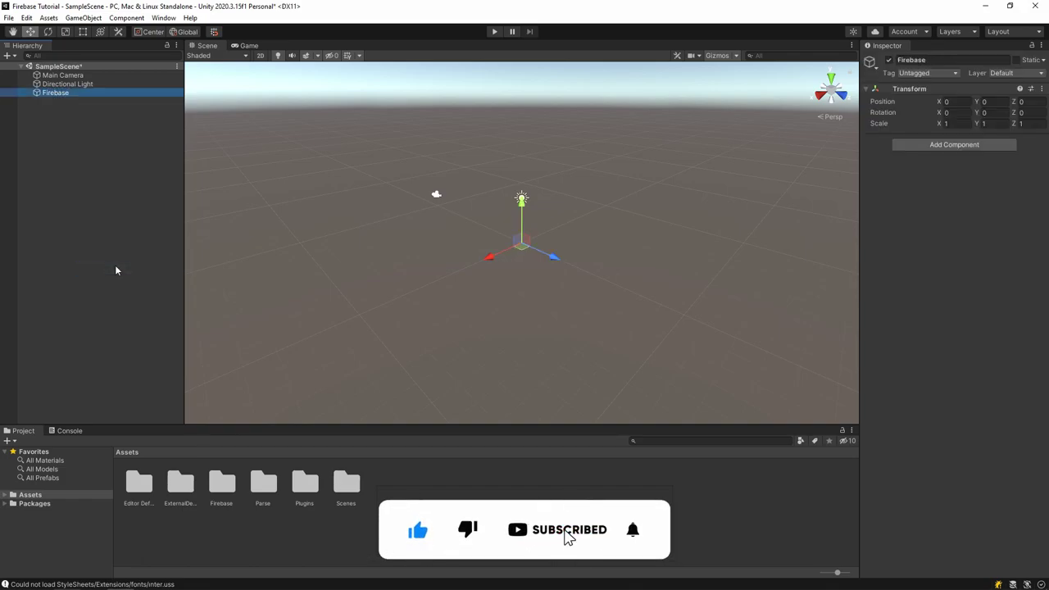
pyautogui.click(954, 144)
pyautogui.write('FirebaseSettings')
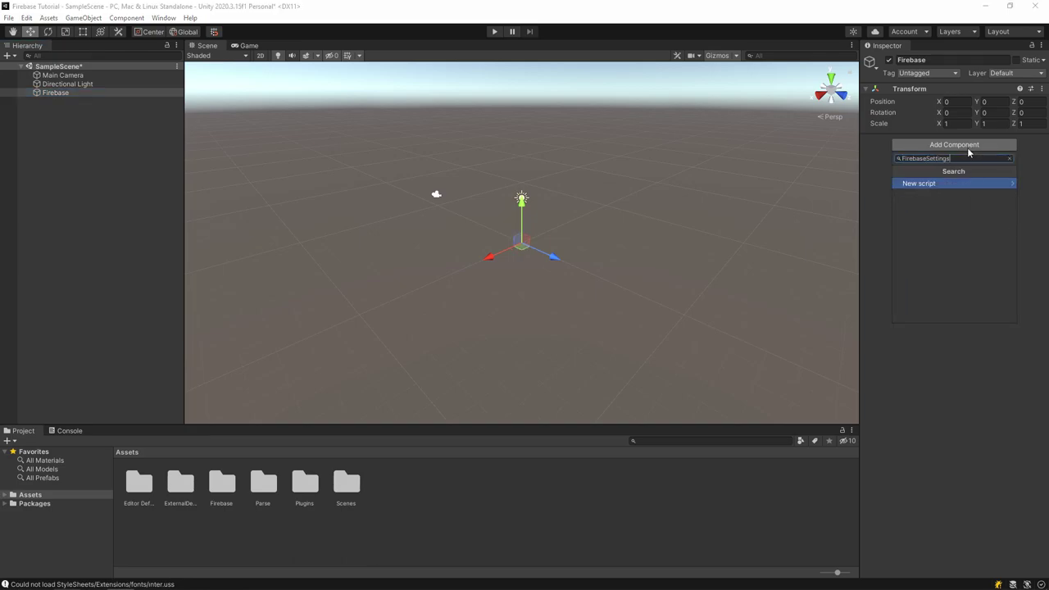
pyautogui.press('Return')
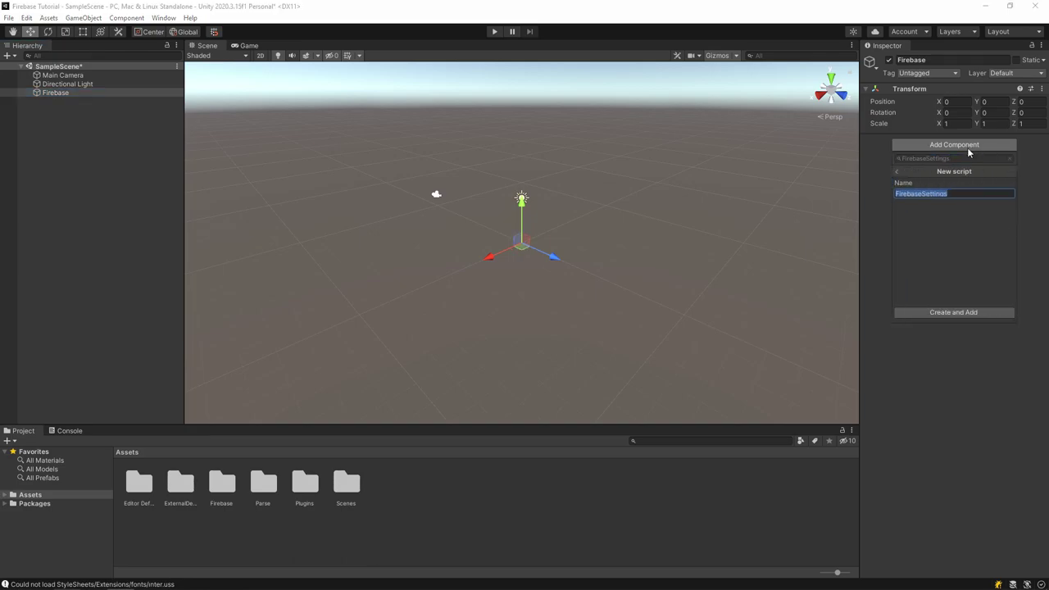
pyautogui.click(975, 312)
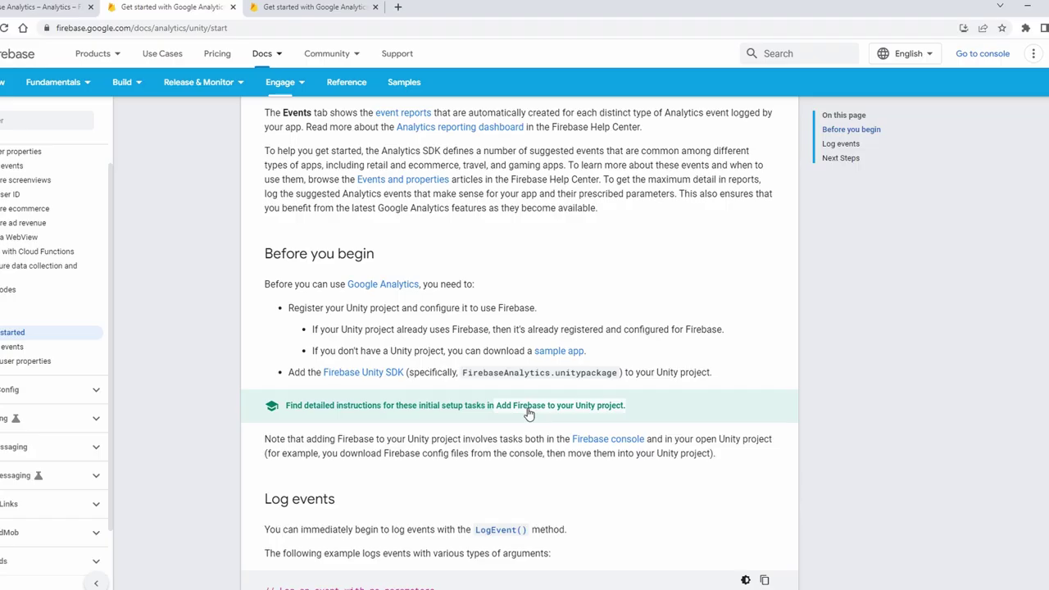
# Step: Go to the 'Add Firebase to your Unity project' guide and copy its Step 5 code sample
pyautogui.click(529, 407)
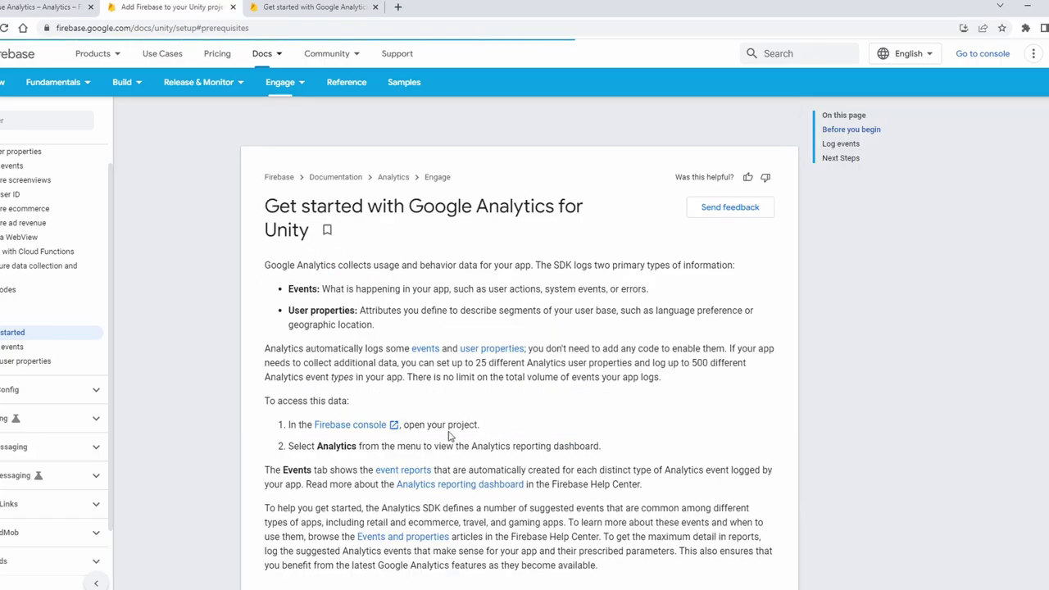
pyautogui.scroll(-20, 240, 474)
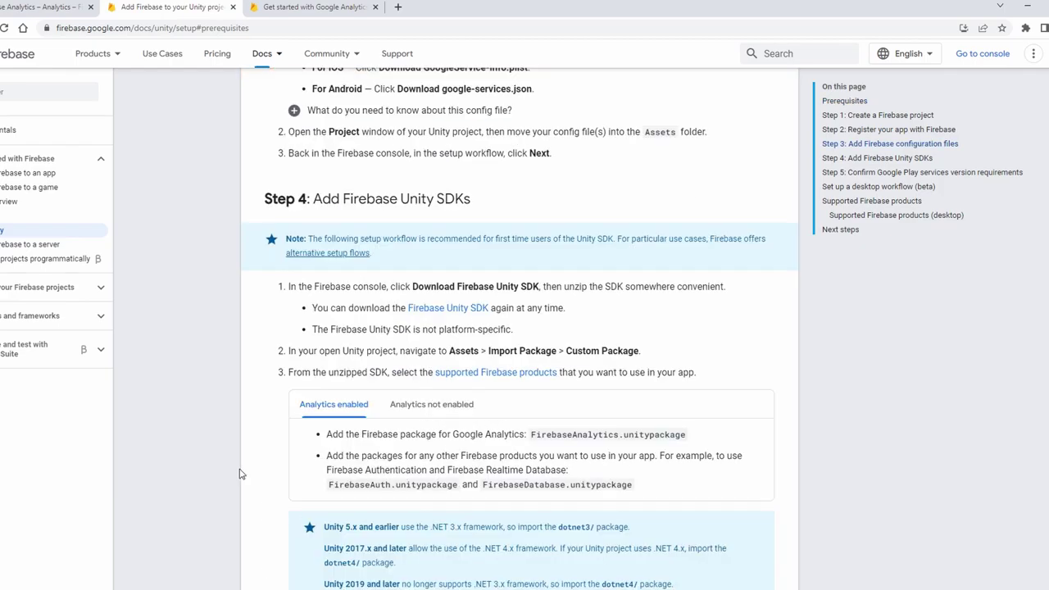
pyautogui.scroll(-8, 240, 474)
pyautogui.moveTo(266, 316); pyautogui.dragTo(355, 466)
pyautogui.hotkey('ctrl', 'c')
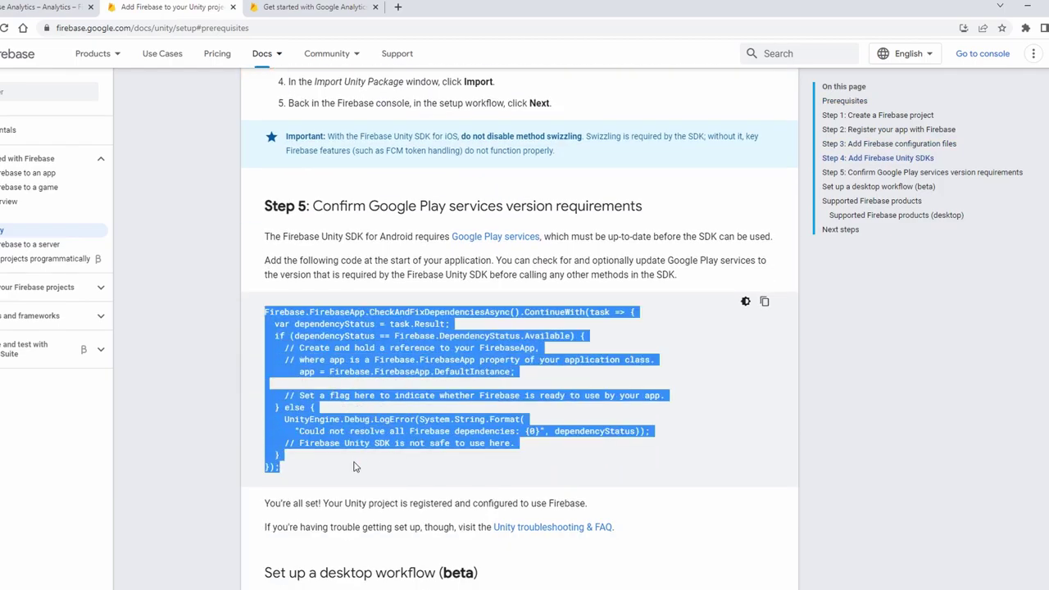
pyautogui.click(575, 480)
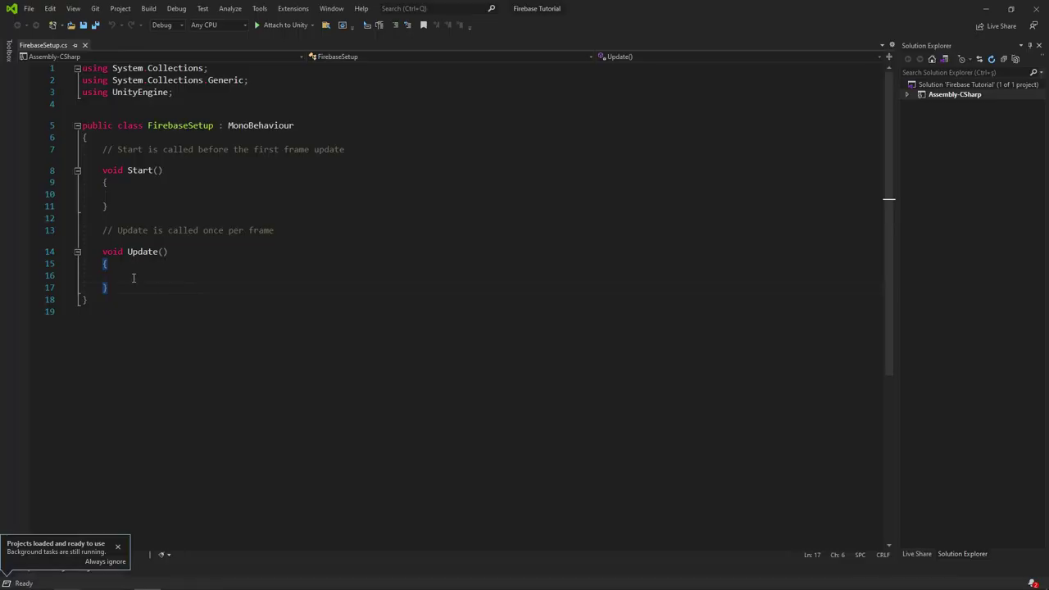
# Step: Replace Update() with the pasted Firebase dependency-check code inside Start() and save
pyautogui.moveTo(107, 287); pyautogui.dragTo(100, 230)
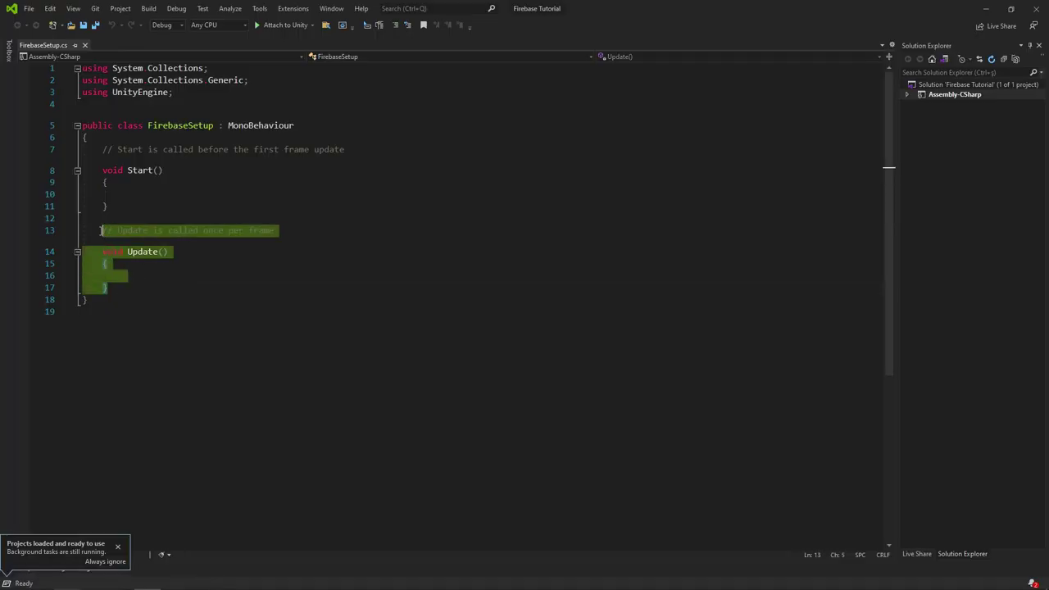
pyautogui.press('Delete')
pyautogui.click(158, 193)
pyautogui.hotkey('ctrl', 'v')
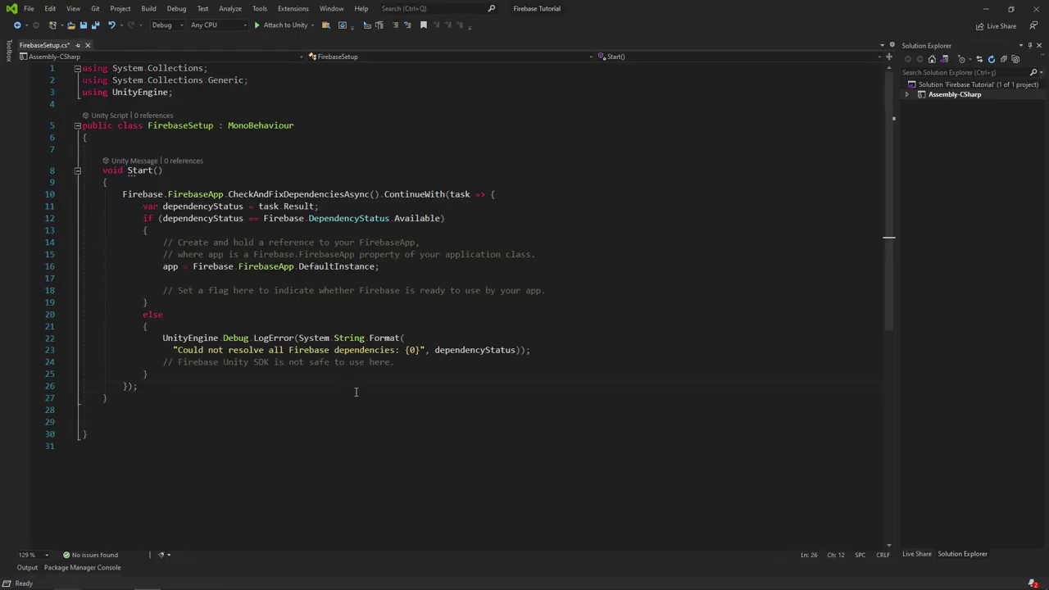
pyautogui.click(195, 393)
pyautogui.hotkey('ctrl', 's')
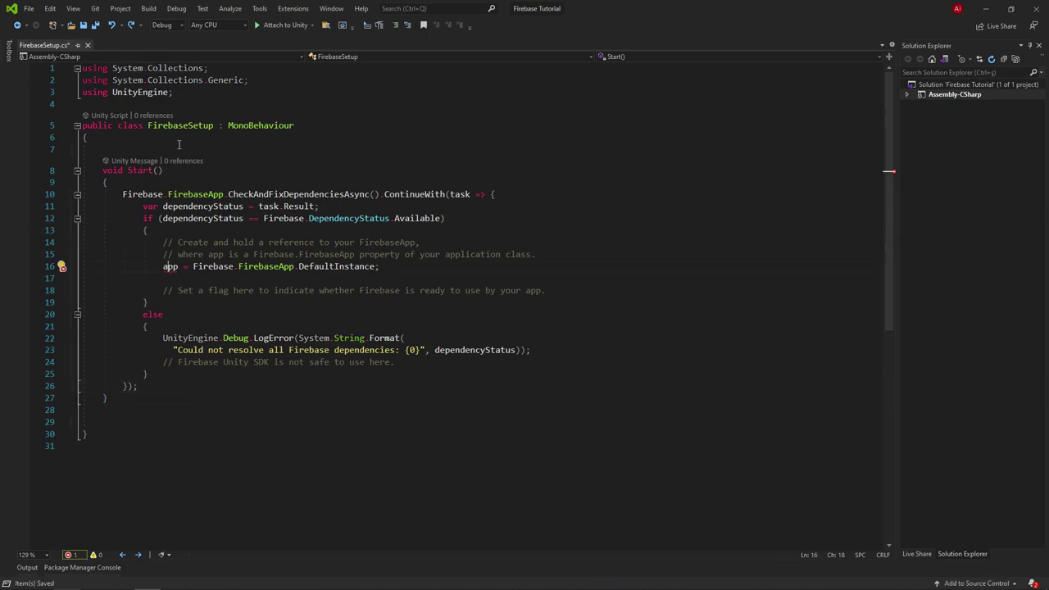
# Step: Declare 'private Firebase.FirebaseApp app;' at the top of the class and save
pyautogui.click(238, 137)
pyautogui.press('Return')
pyautogui.write('private')
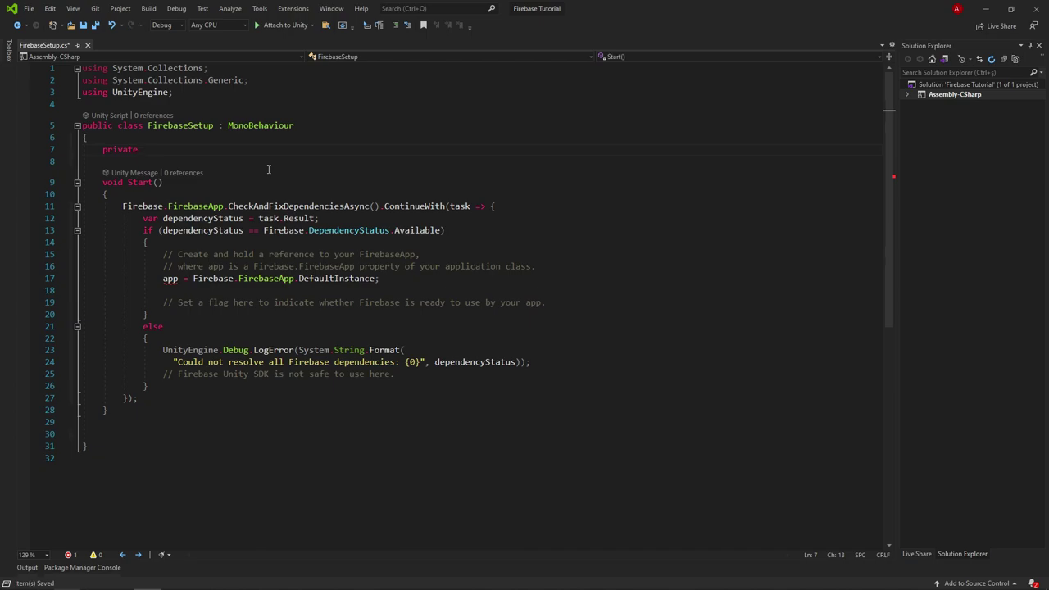
pyautogui.write(' Firebase.F')
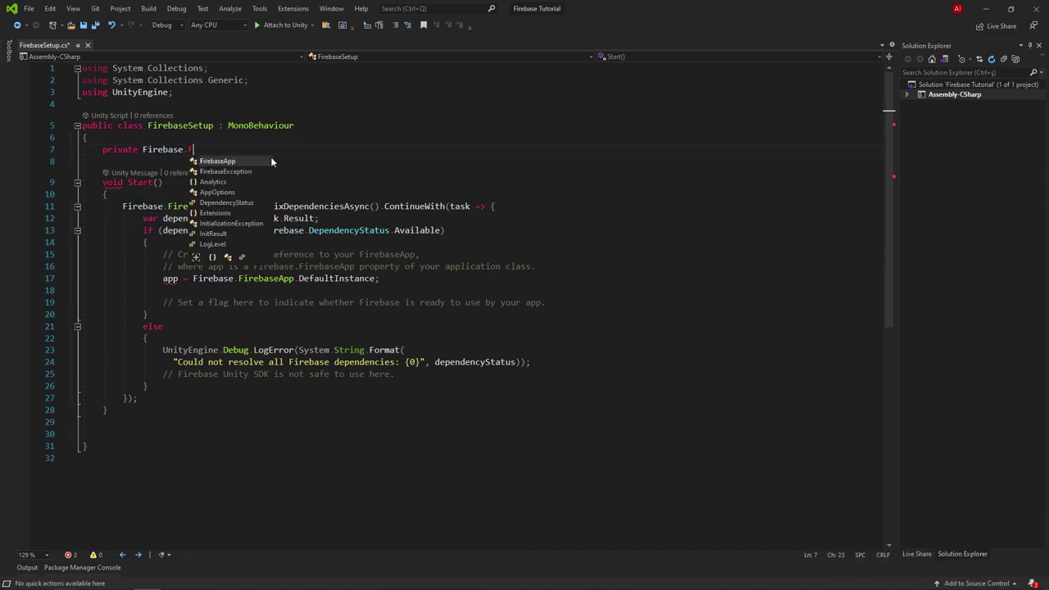
pyautogui.write('irebaseApp app;')
pyautogui.hotkey('ctrl', 's')
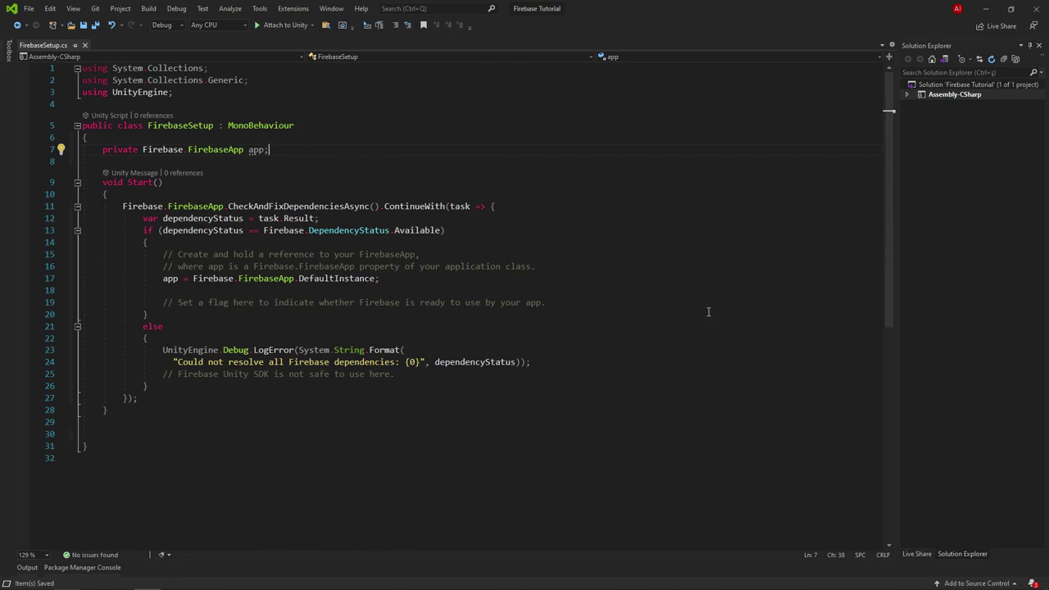
# Step: Switch the Unity build platform to Android in Build Settings
pyautogui.hotkey('alt', 'Tab')
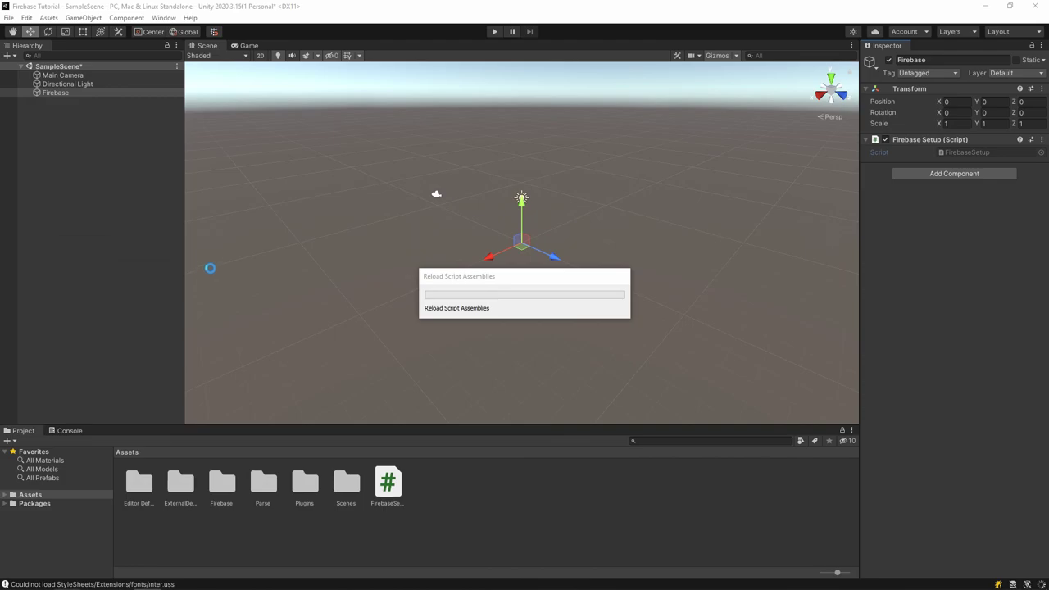
pyautogui.click(8, 17)
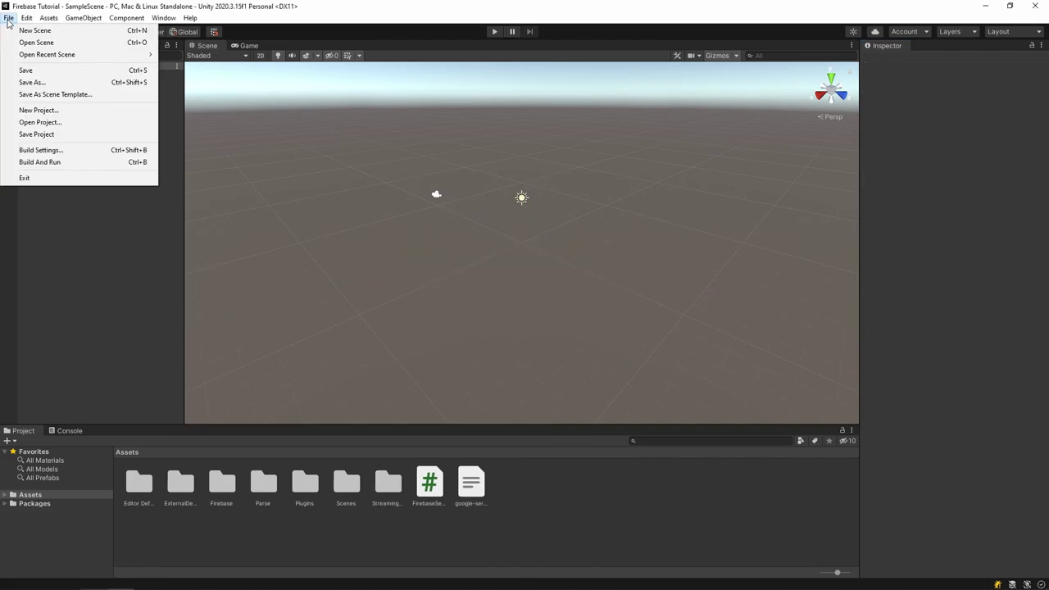
pyautogui.click(68, 155)
pyautogui.click(311, 257)
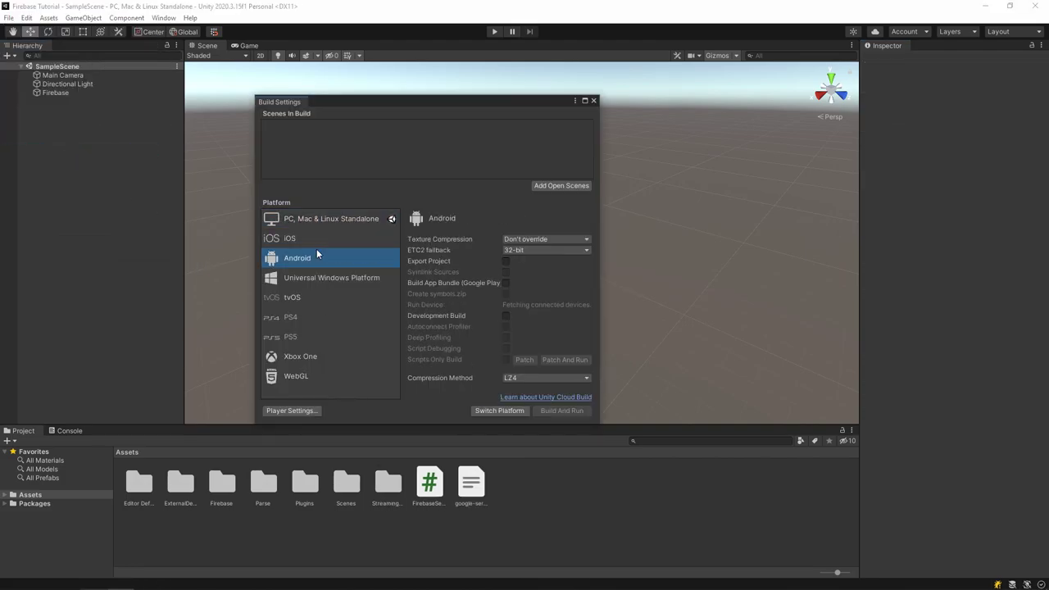
pyautogui.click(490, 411)
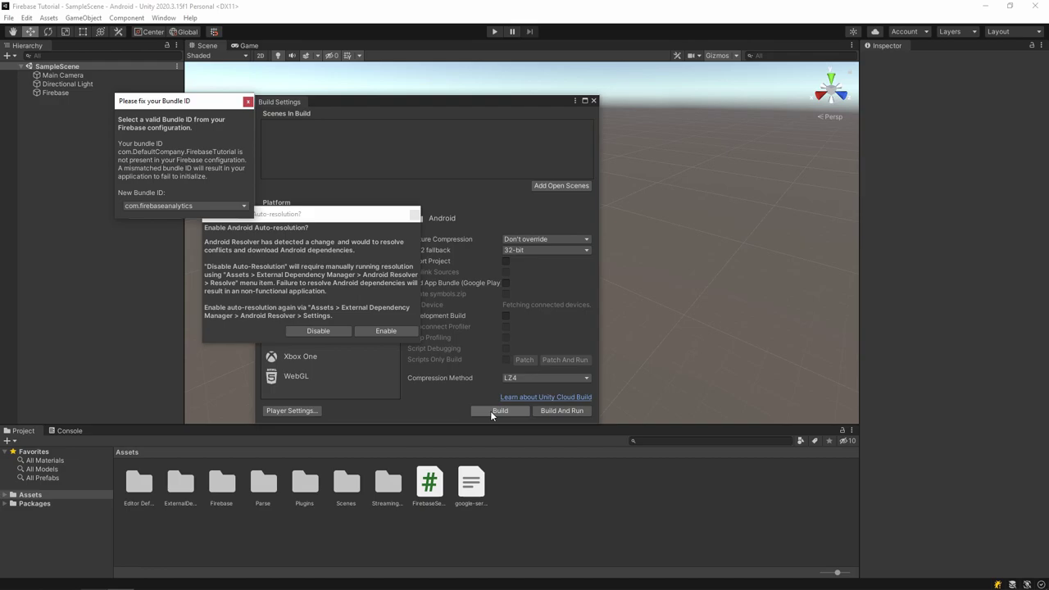
# Step: Apply the suggested com.firebaseanalytics bundle ID and enable automatic Android dependency resolution
pyautogui.moveTo(267, 178); pyautogui.dragTo(271, 196)
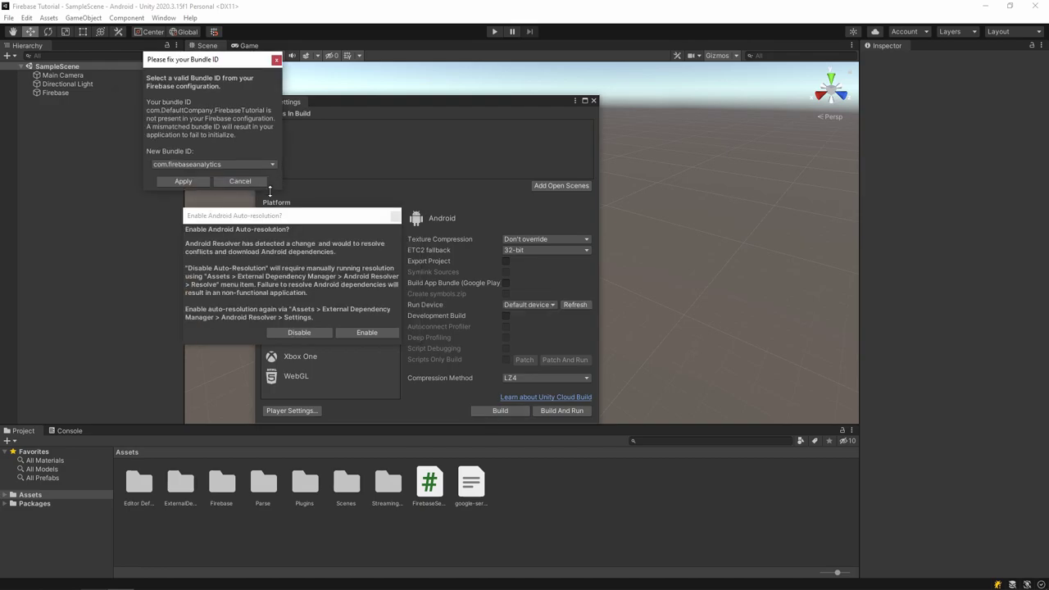
pyautogui.click(182, 182)
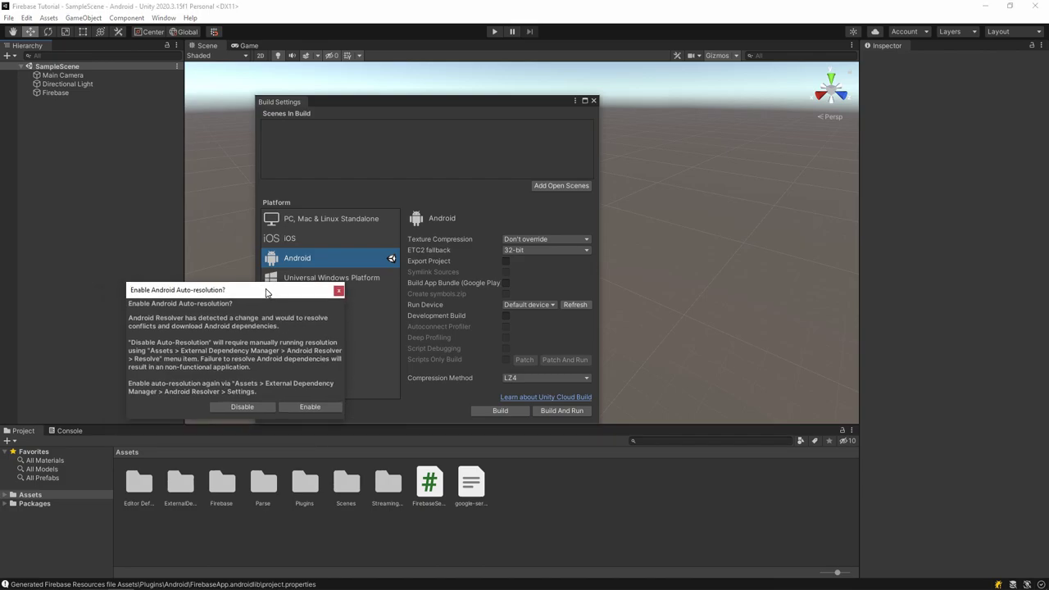
pyautogui.click(306, 410)
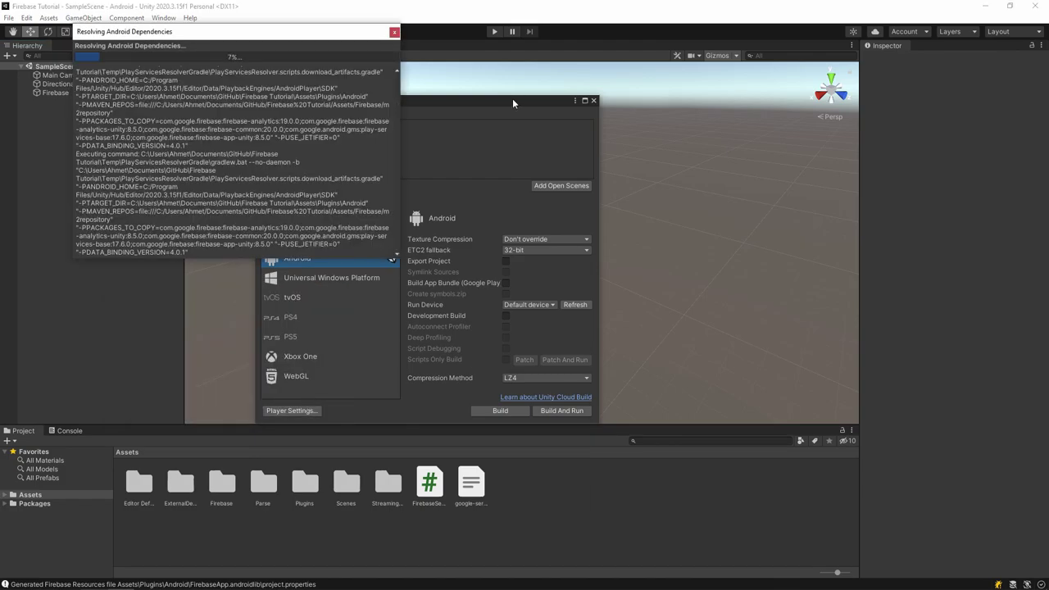
pyautogui.click(594, 102)
# Step: Open the Firebase panel from the Window menu
pyautogui.click(168, 18)
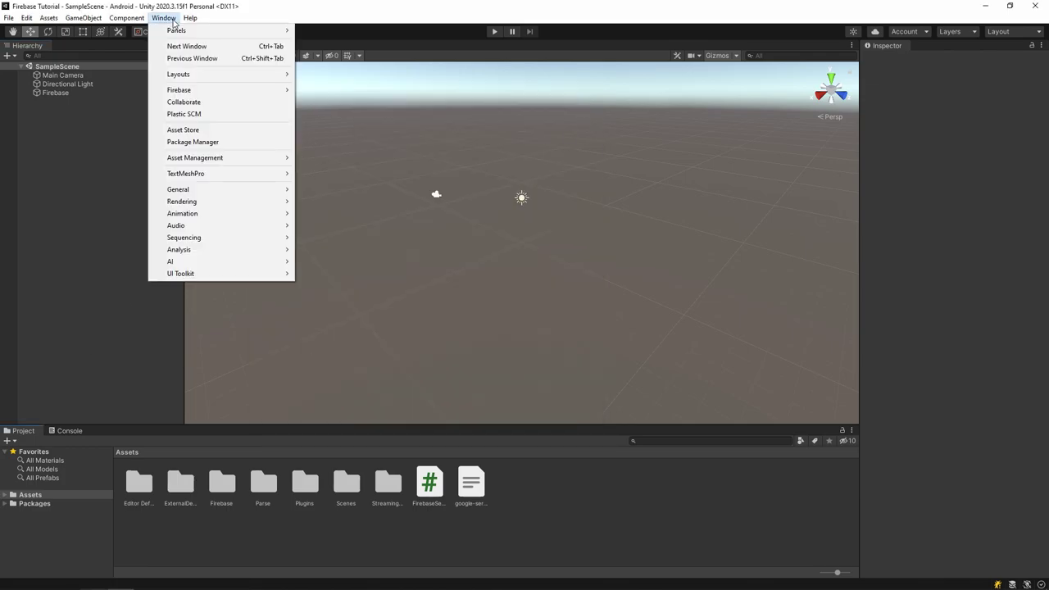
pyautogui.moveTo(215, 90)
pyautogui.click(336, 91)
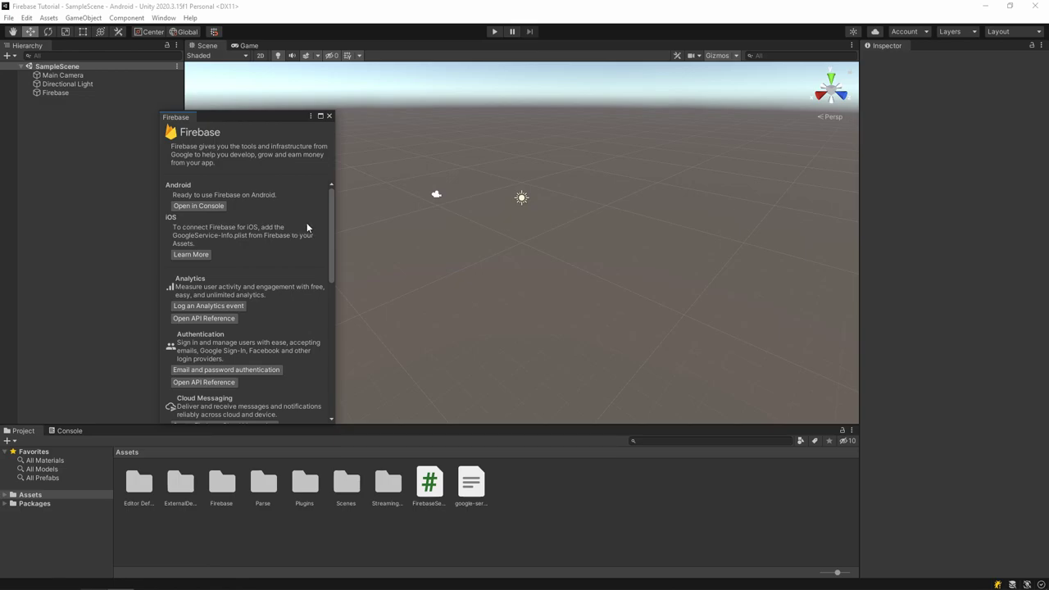
pyautogui.scroll(-2, 233, 214)
pyautogui.scroll(2, 234, 211)
# Step: Open the project in the console and go to Analytics > Dashboard, dismissing the filter tip
pyautogui.click(197, 211)
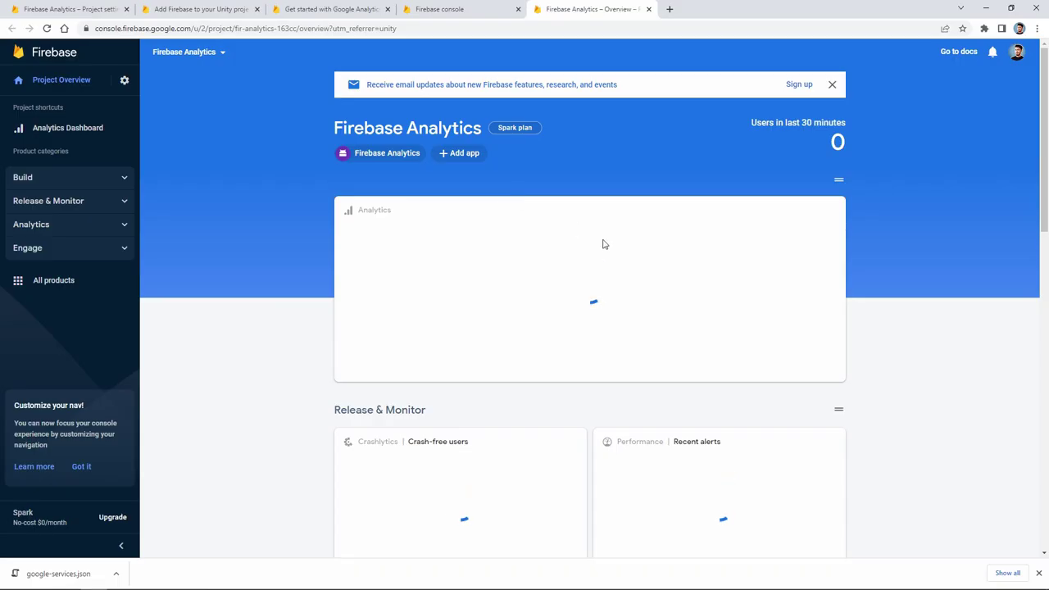
pyautogui.scroll(-15, 235, 242)
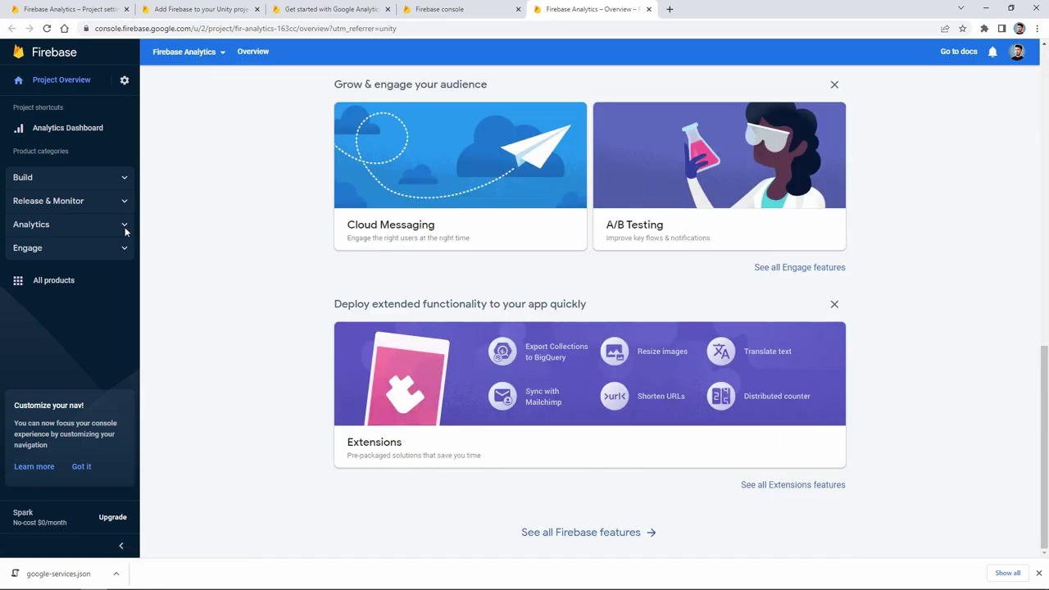
pyautogui.click(82, 227)
pyautogui.click(68, 244)
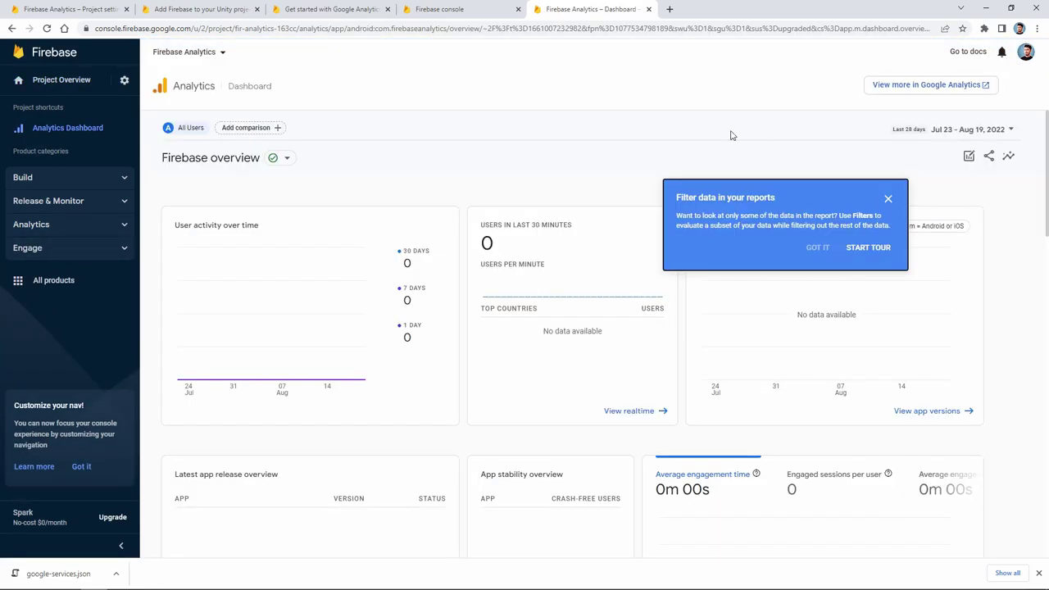
pyautogui.click(889, 200)
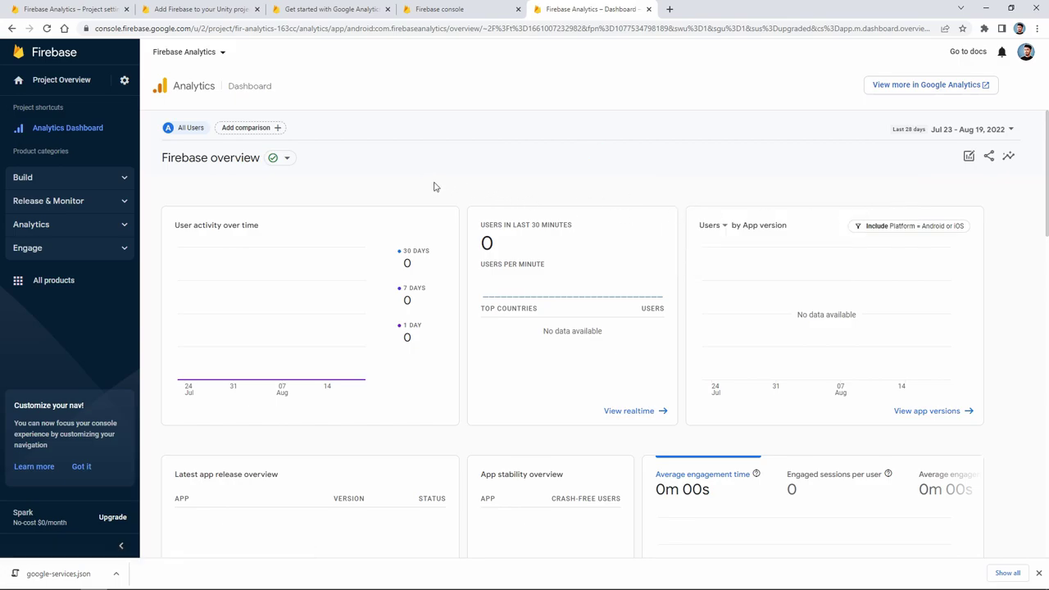
pyautogui.scroll(-2, 436, 182)
pyautogui.scroll(2, 435, 183)
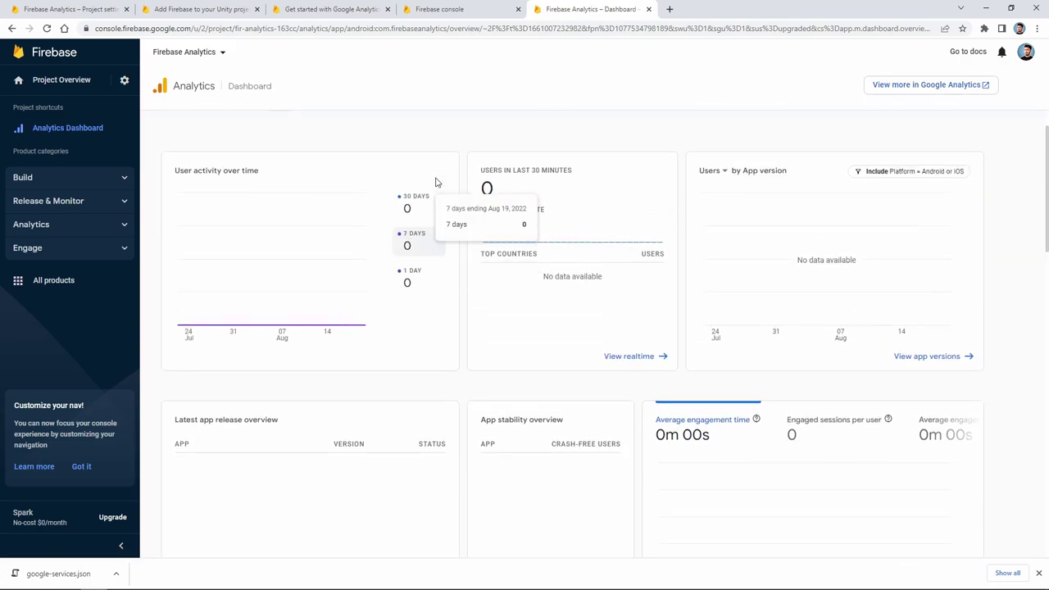